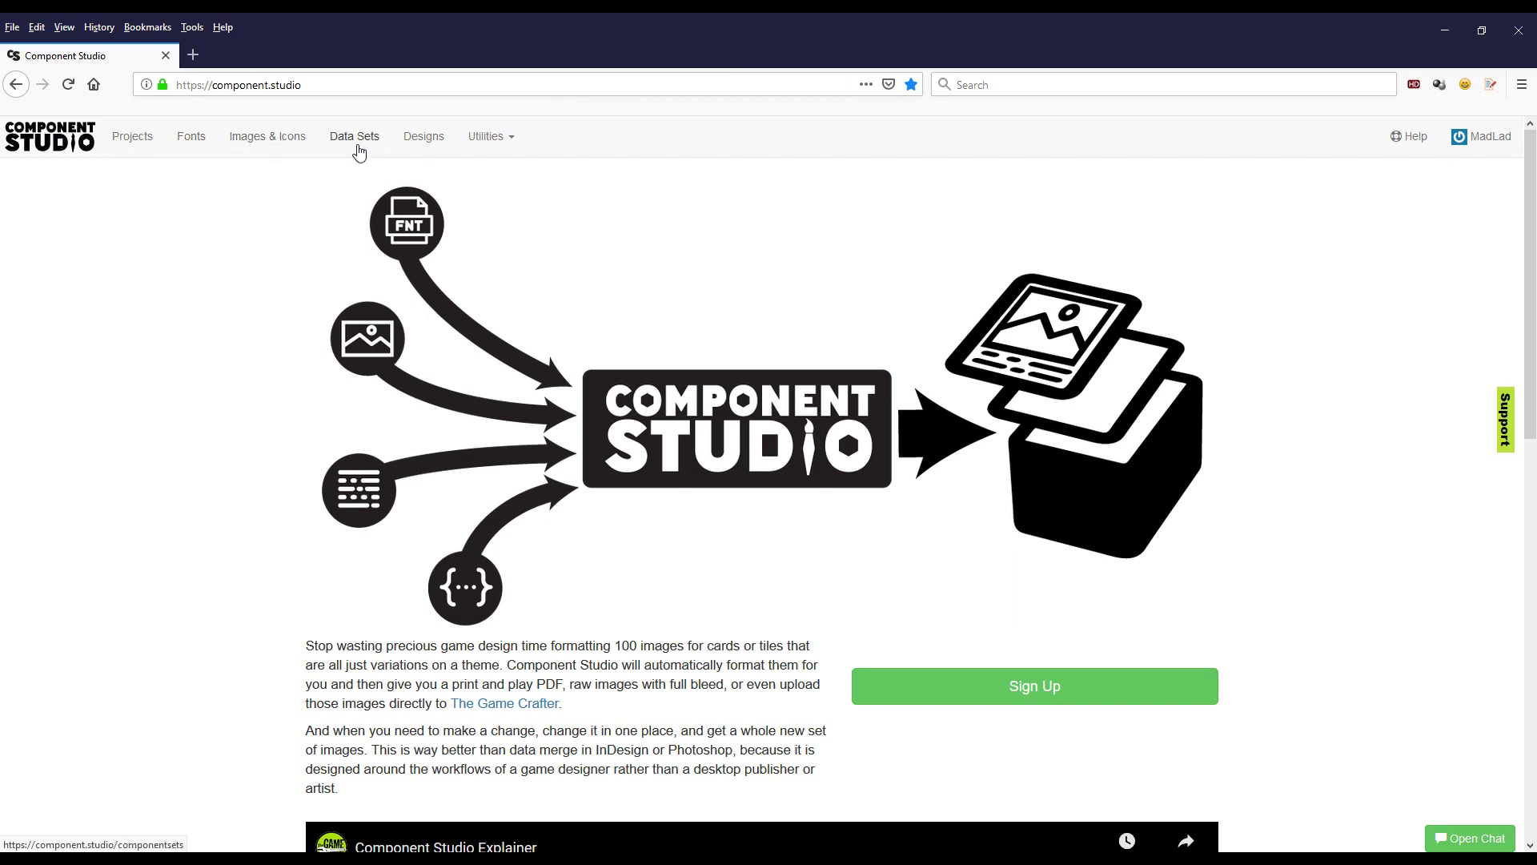
pyautogui.click(496, 148)
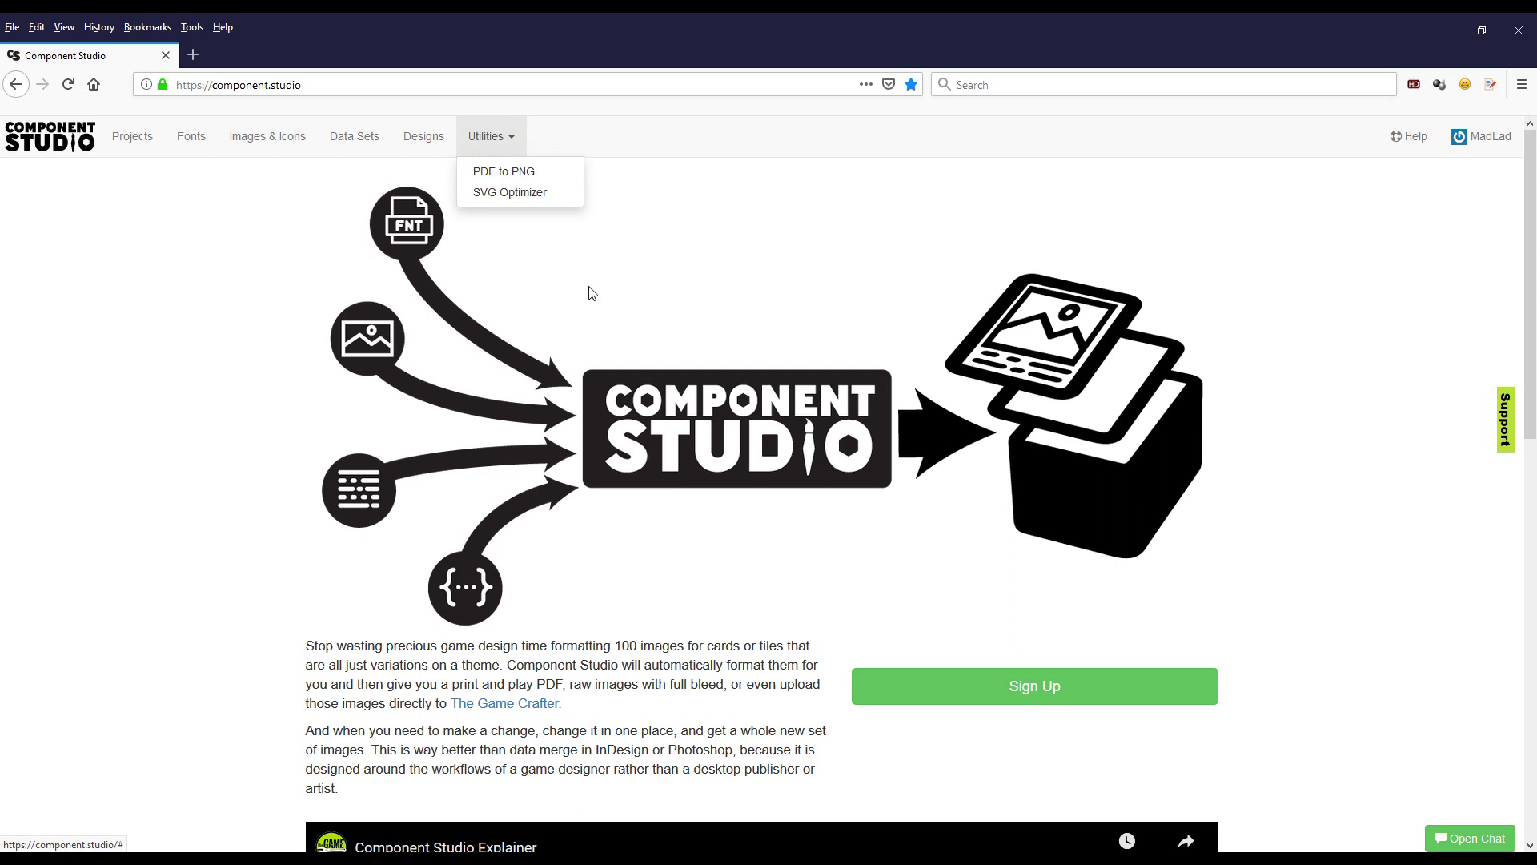
pyautogui.click(491, 150)
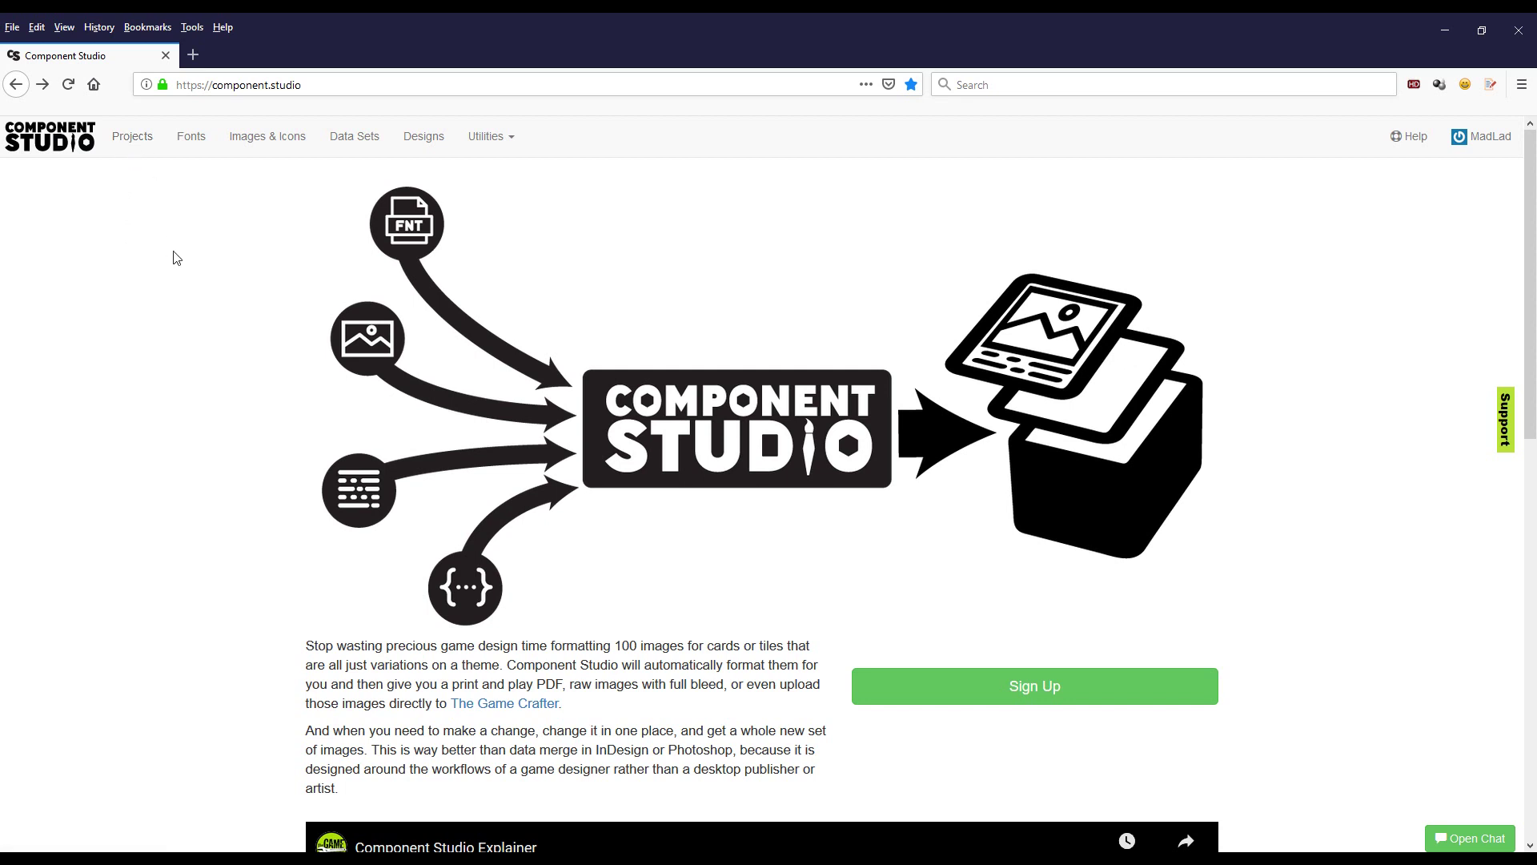
# Step: Create a new project named "My Demo Game" and clear the leftover name from the blank project row
pyautogui.click(124, 138)
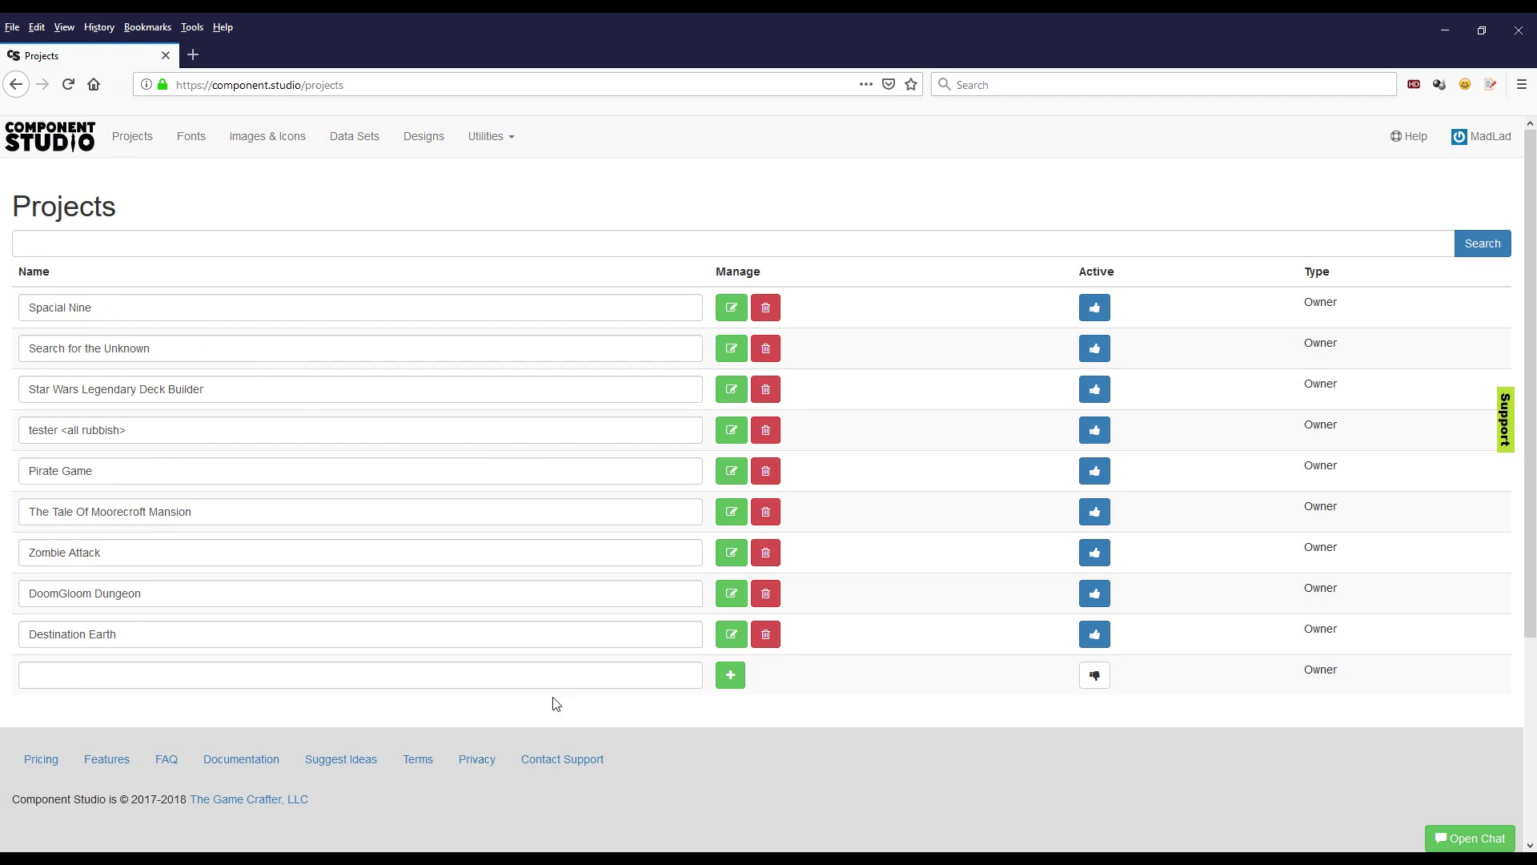
pyautogui.click(60, 680)
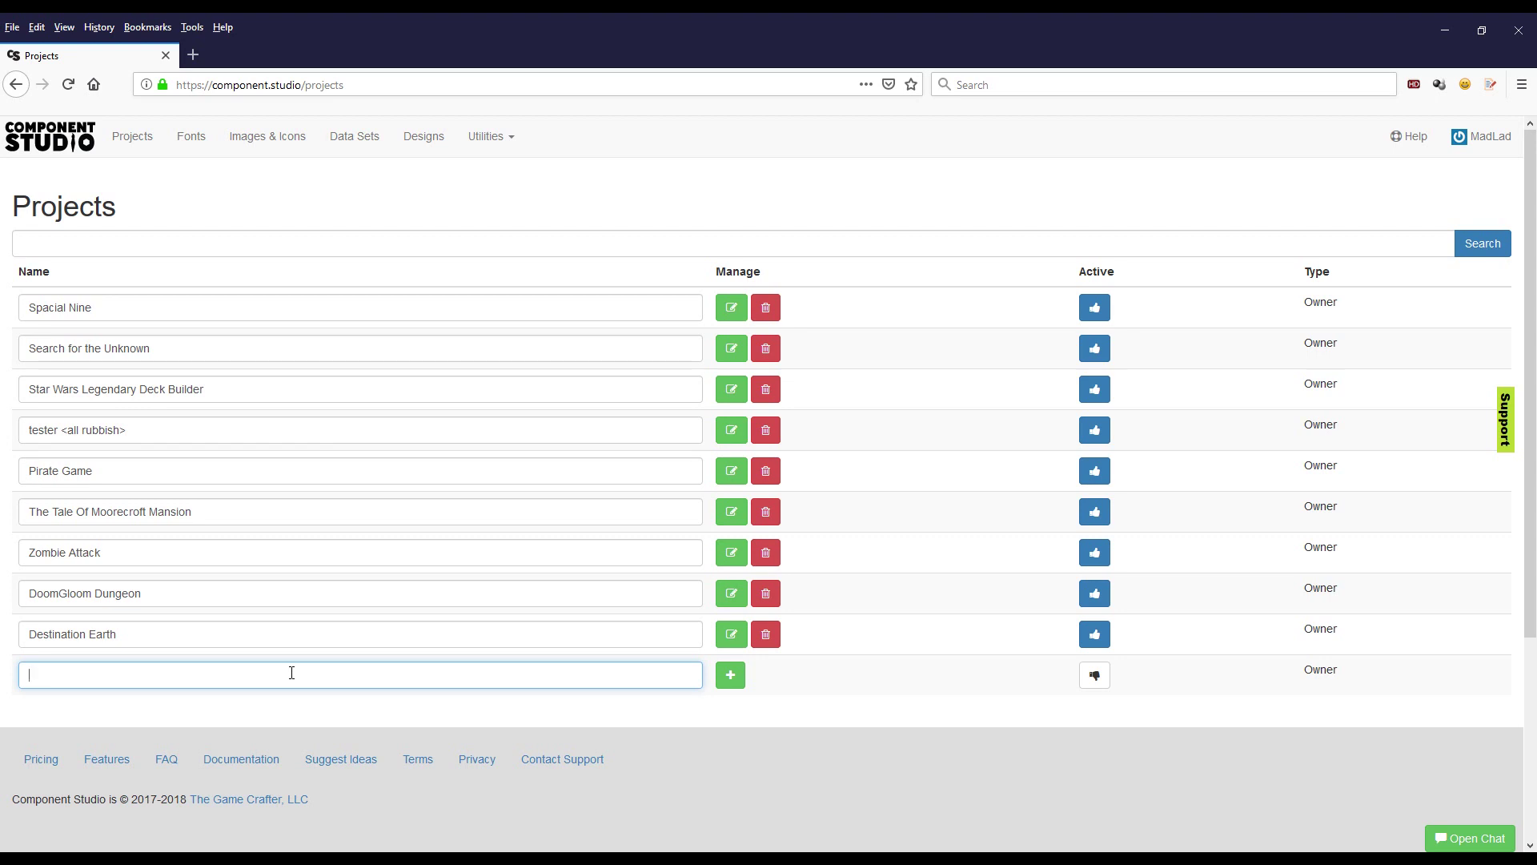
pyautogui.write('My Demo Game')
pyautogui.click(728, 676)
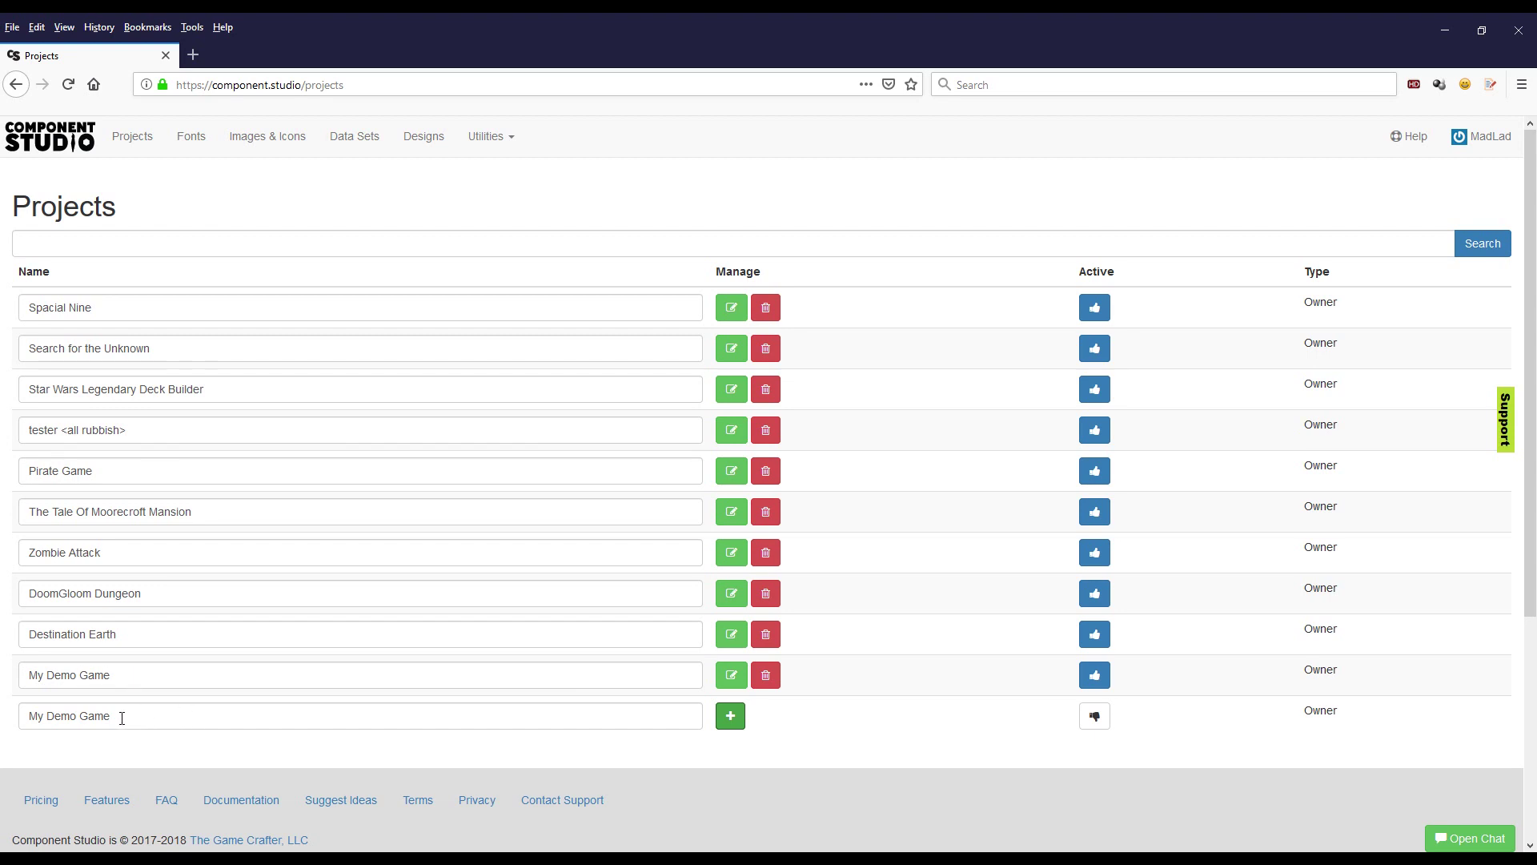
pyautogui.moveTo(128, 714); pyautogui.dragTo(26, 721)
pyautogui.press('BackSpace')
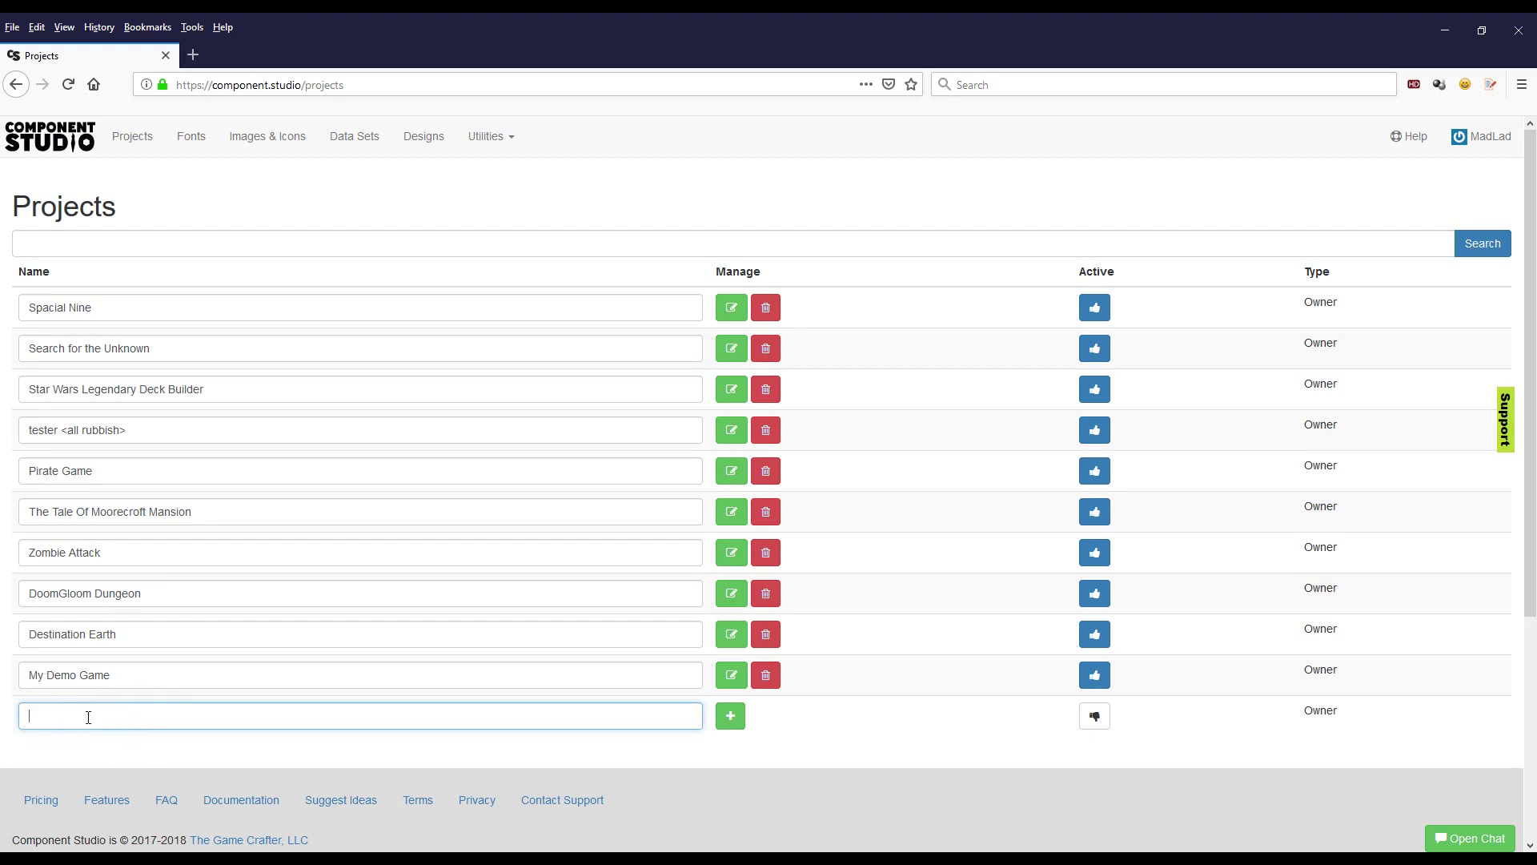
pyautogui.click(83, 719)
pyautogui.click(30, 674)
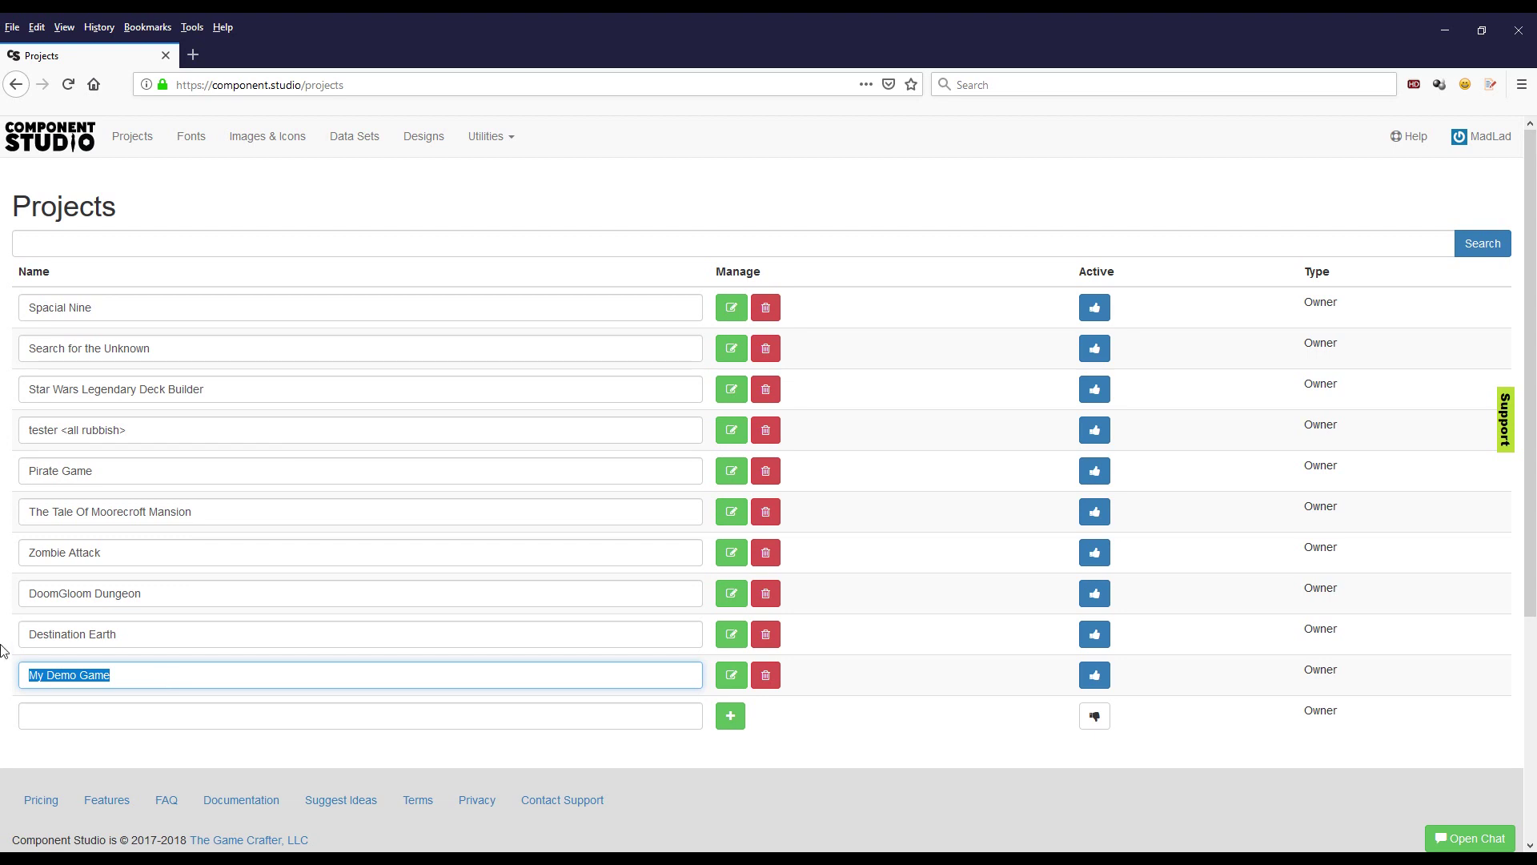
pyautogui.click(54, 761)
pyautogui.click(124, 679)
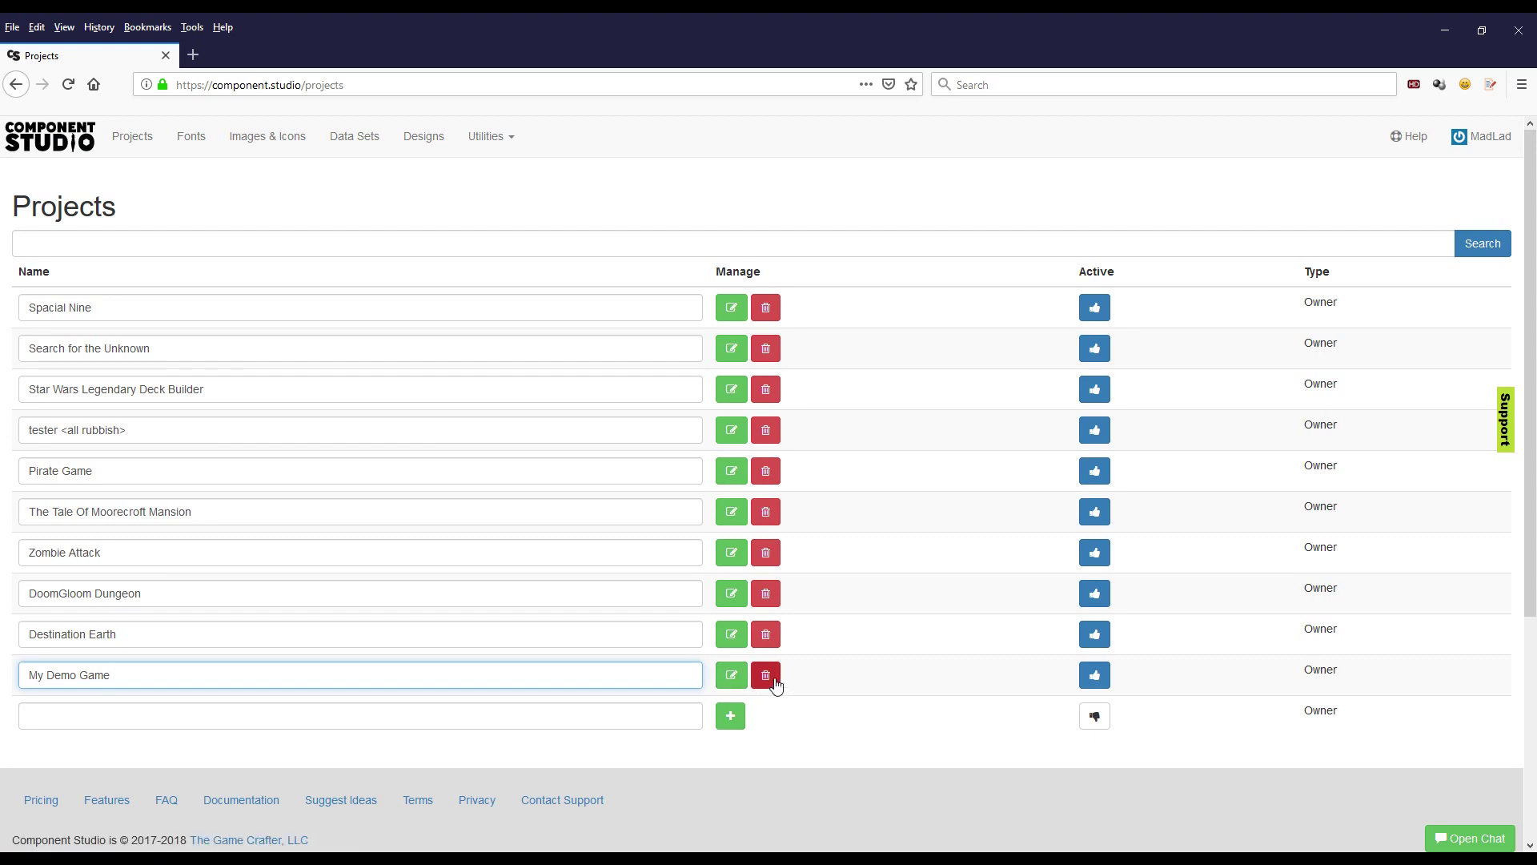
pyautogui.click(770, 681)
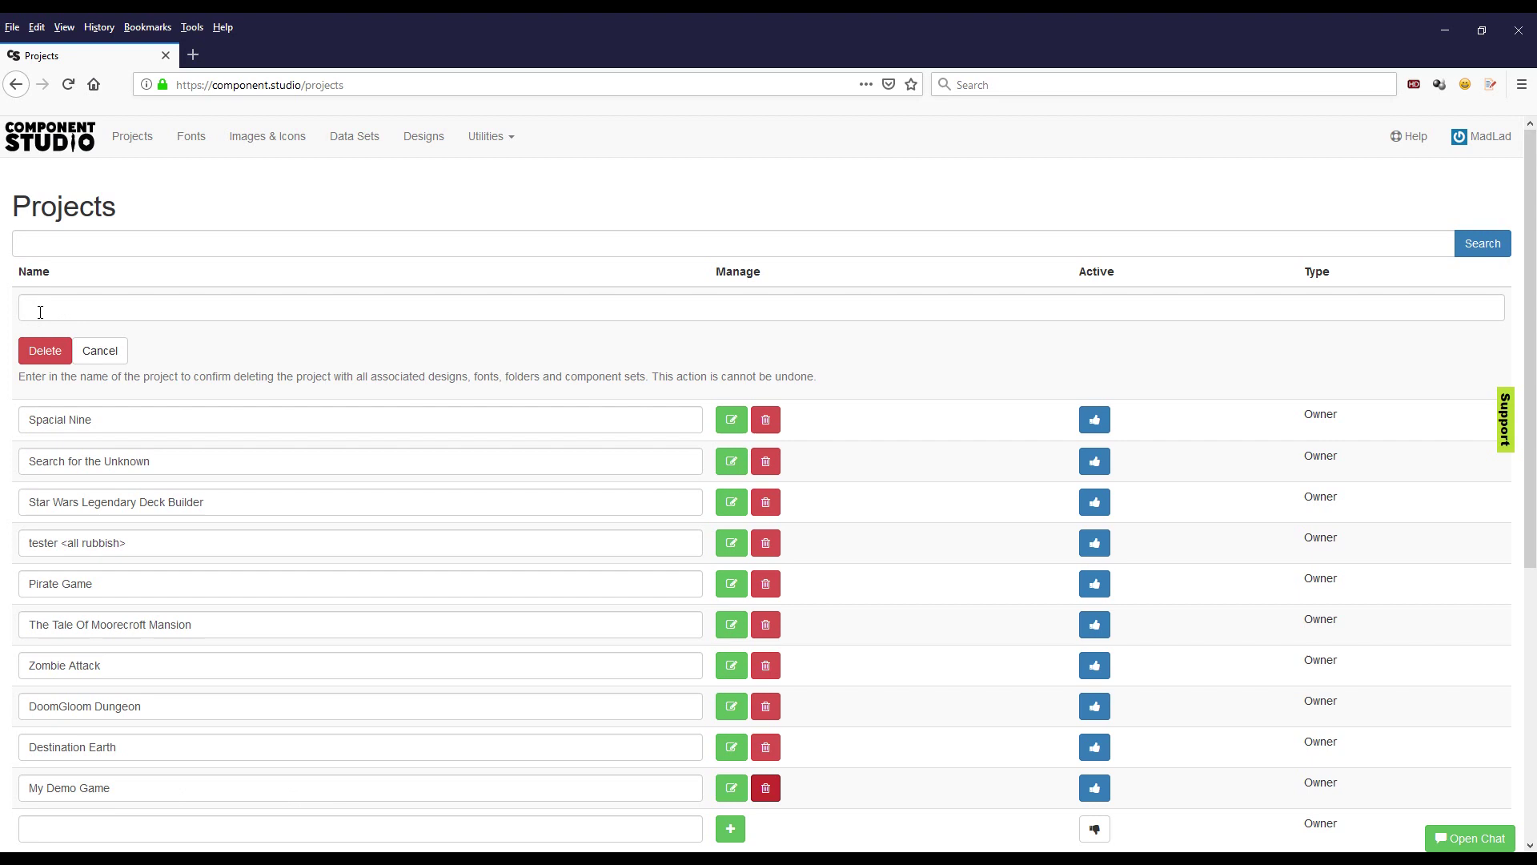
pyautogui.moveTo(120, 787); pyautogui.dragTo(29, 788)
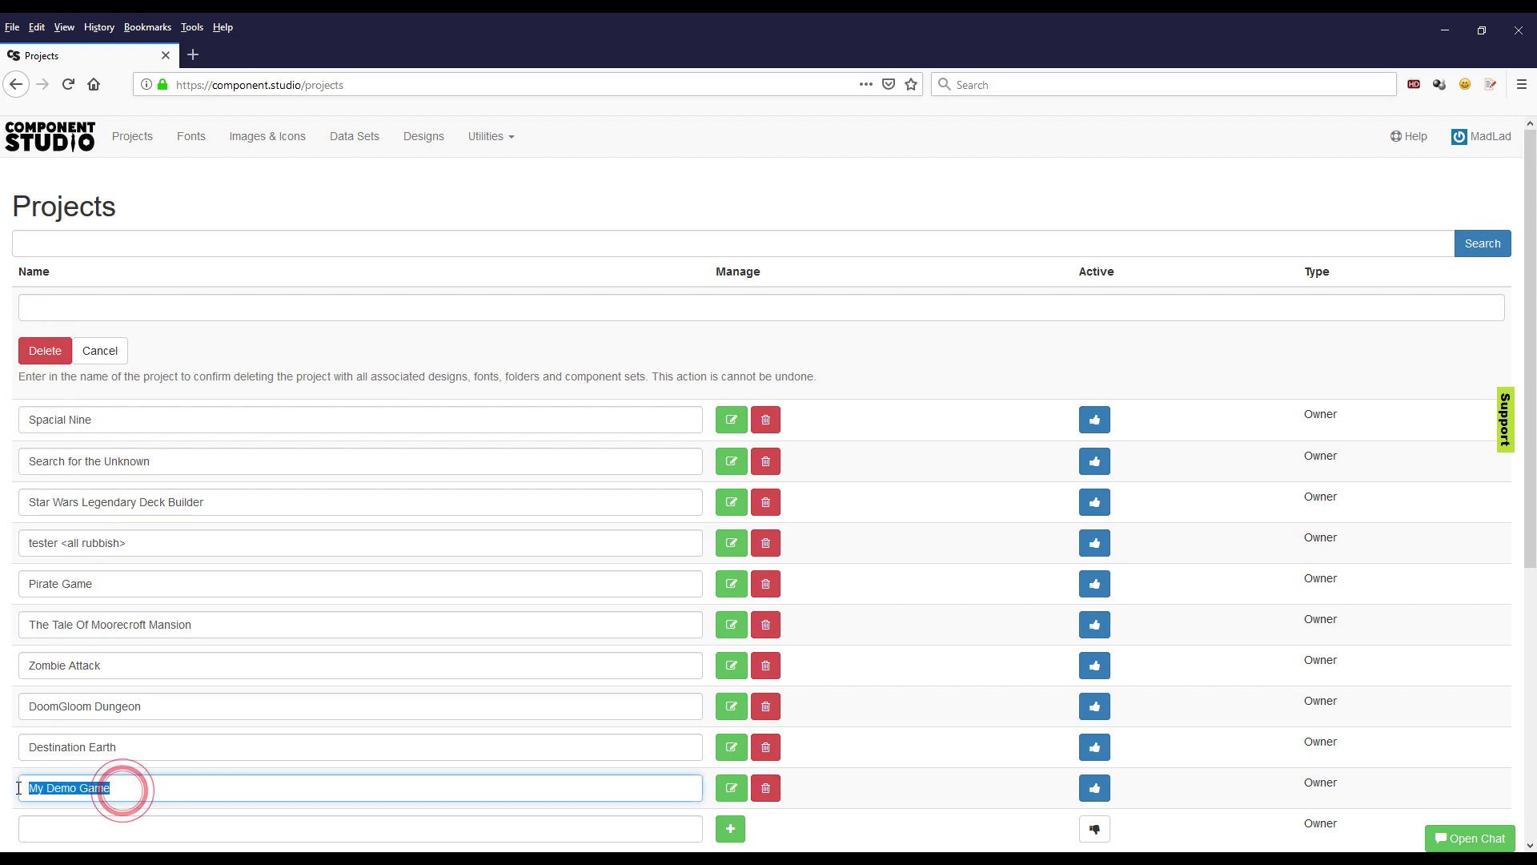
pyautogui.click(72, 308)
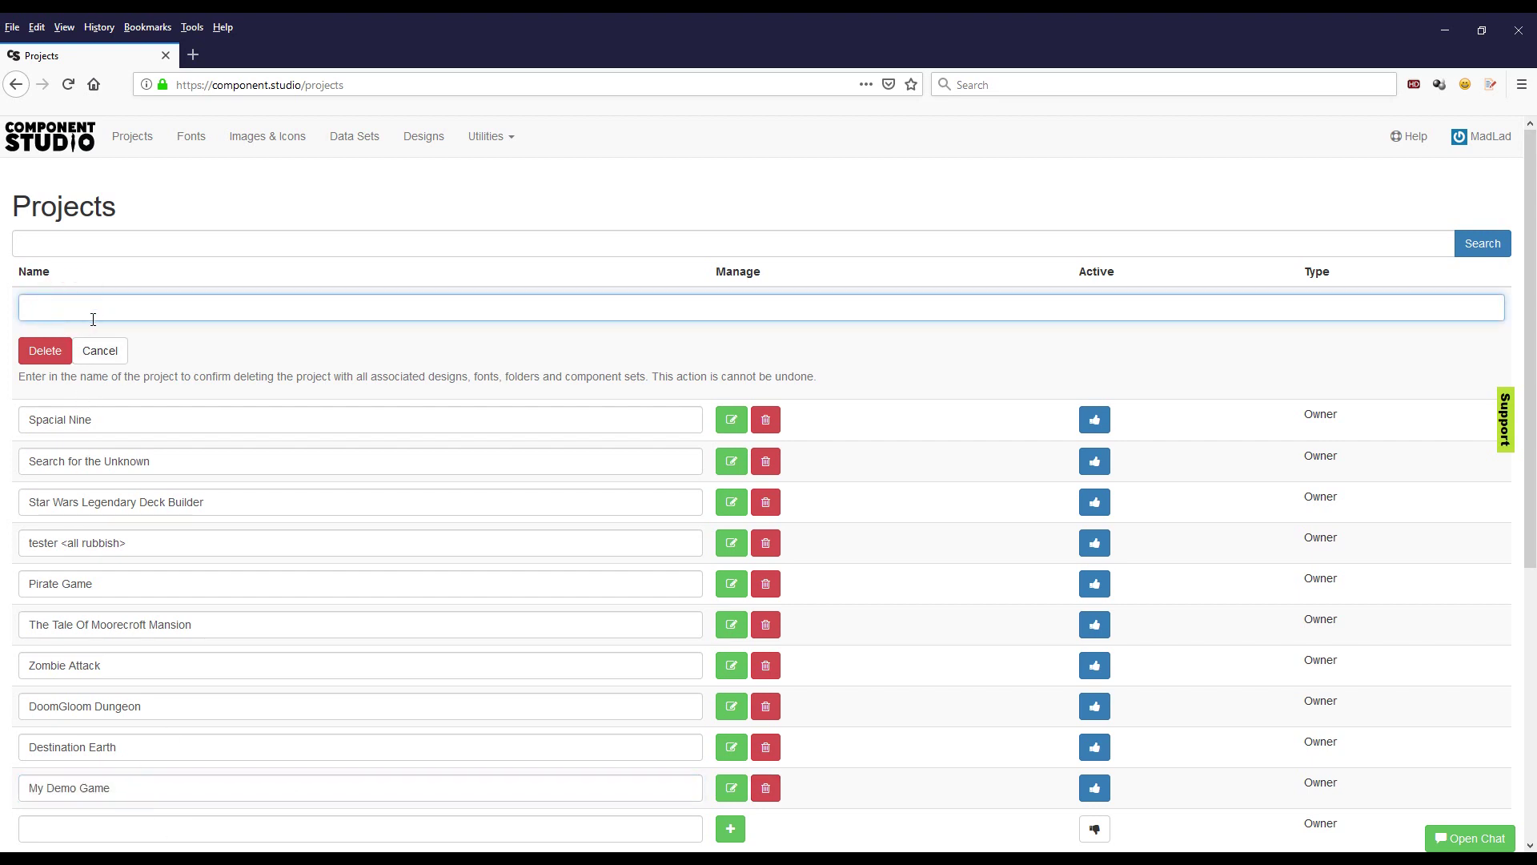
pyautogui.click(99, 351)
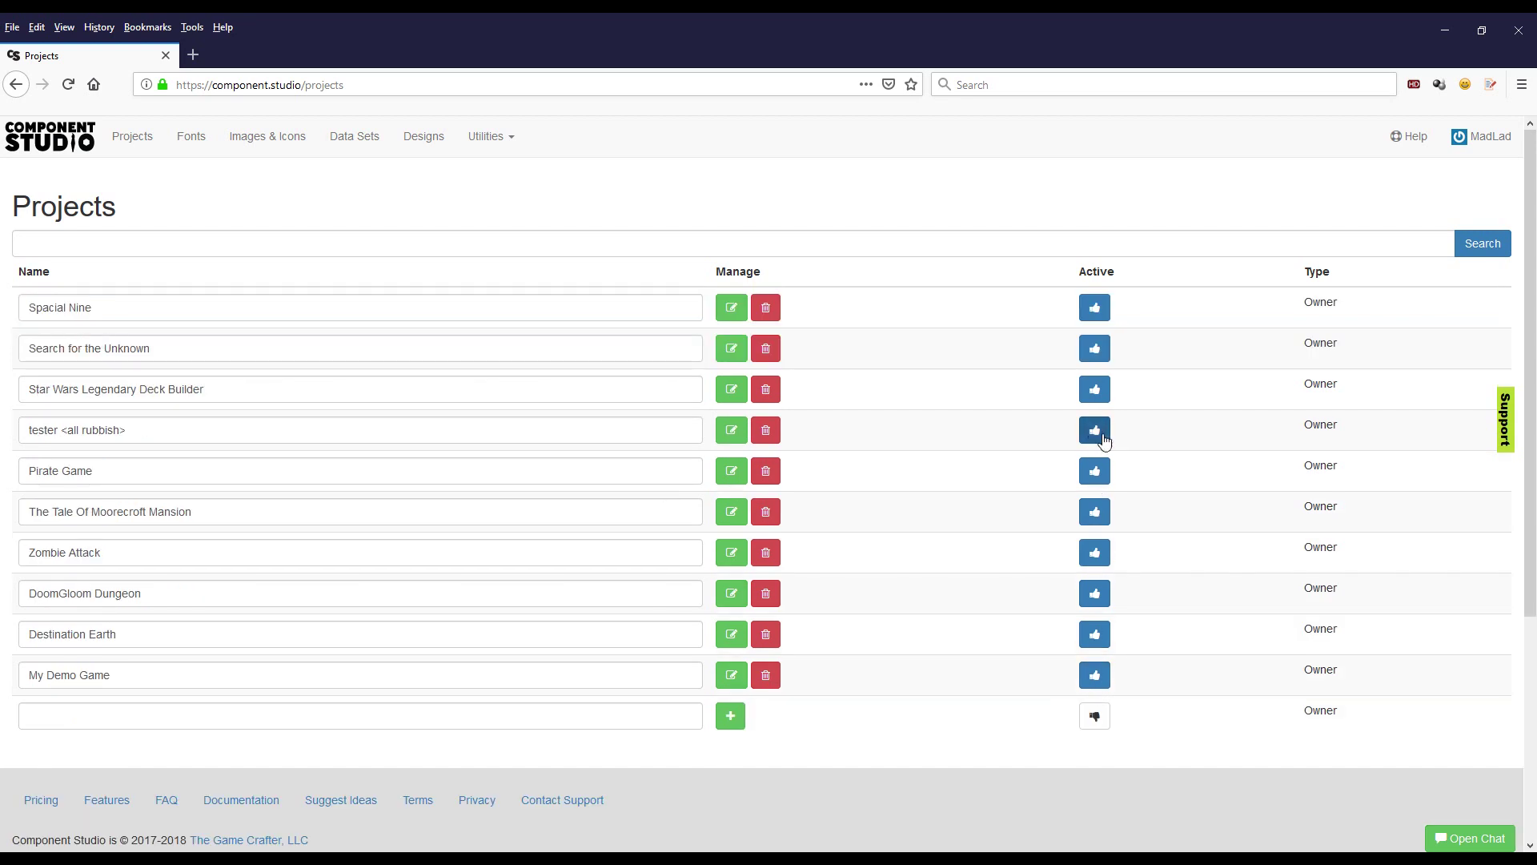
# Step: Make My Demo Game the active project and view its component data sets
pyautogui.click(1094, 676)
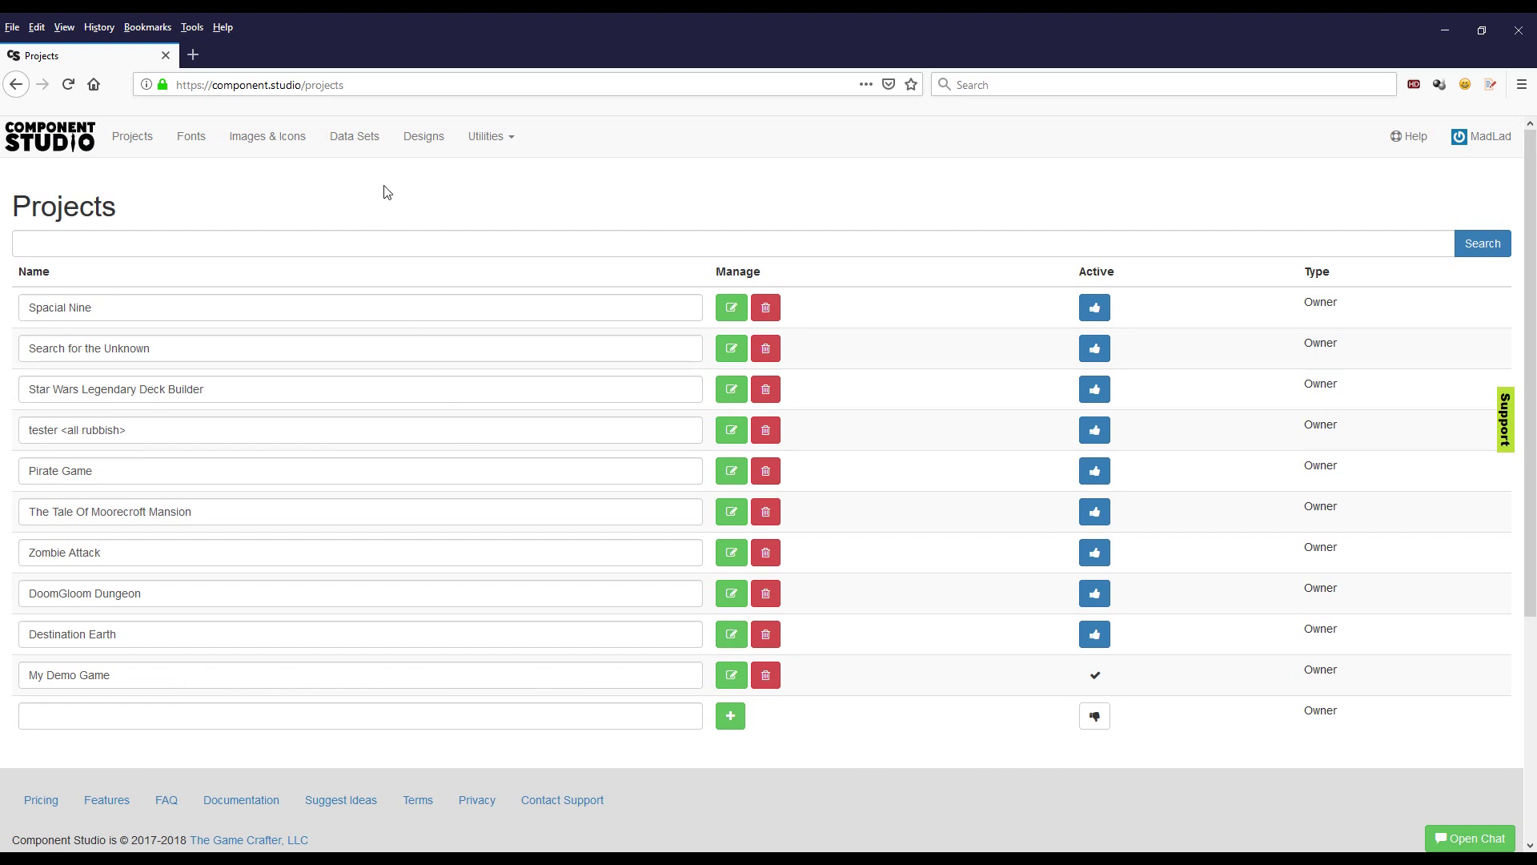
pyautogui.click(353, 142)
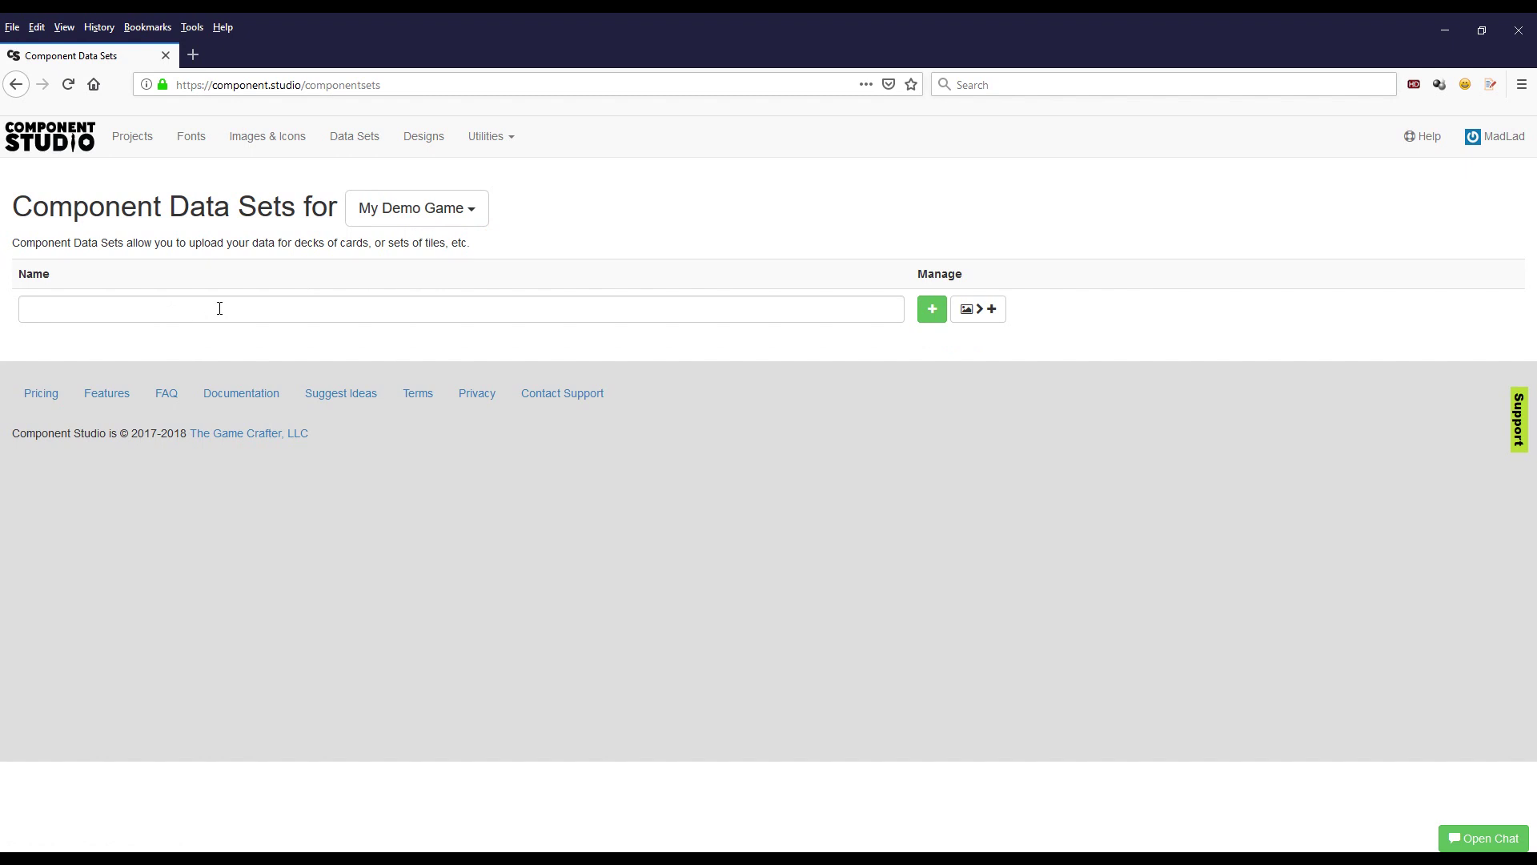
# Step: Switch the active project to Spacial Nine and view its component data sets
pyautogui.click(145, 137)
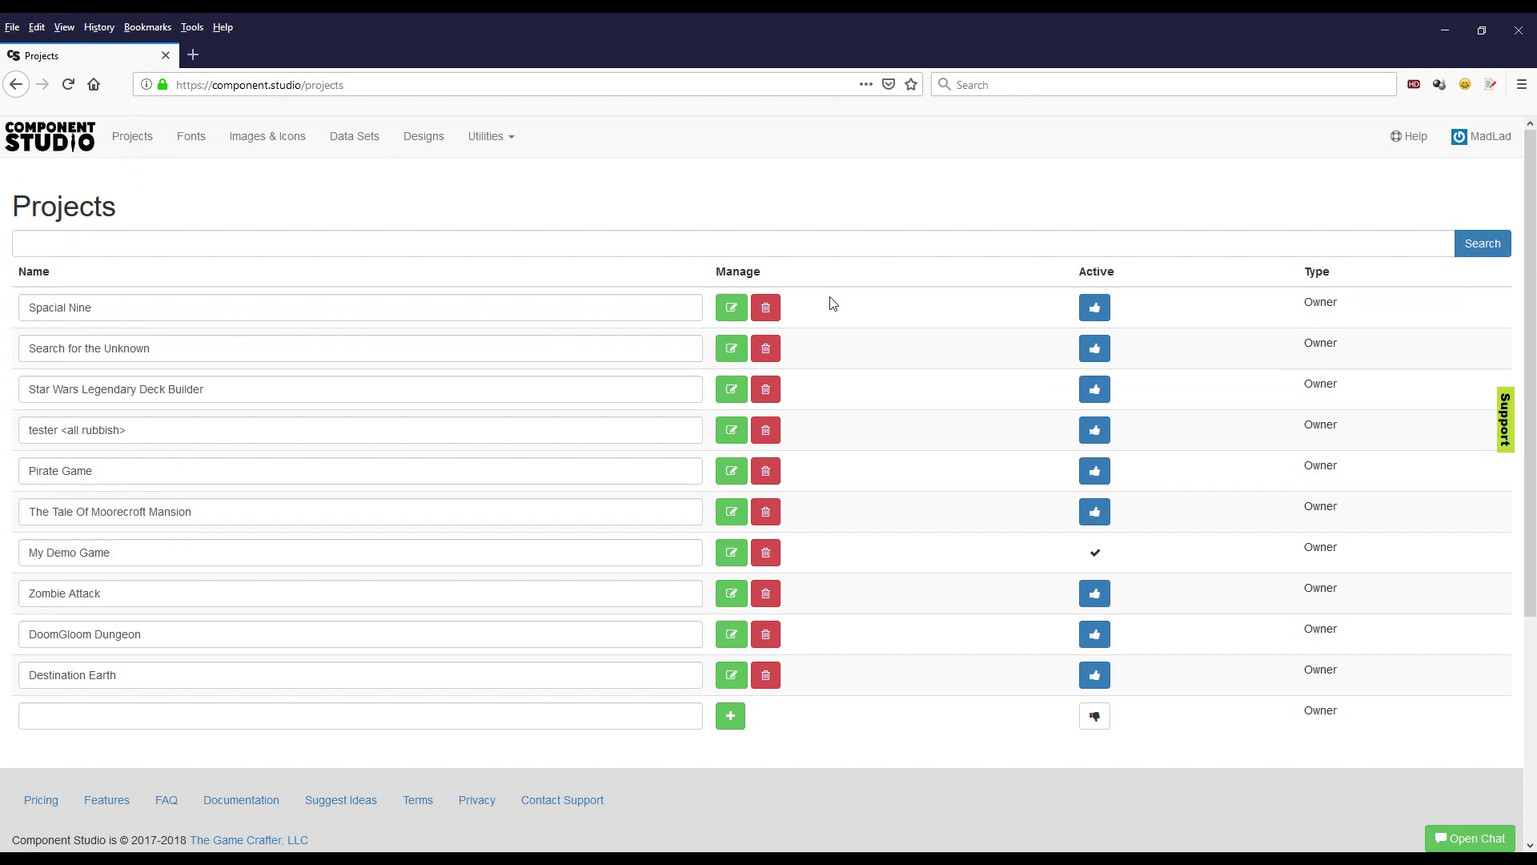
pyautogui.click(1096, 319)
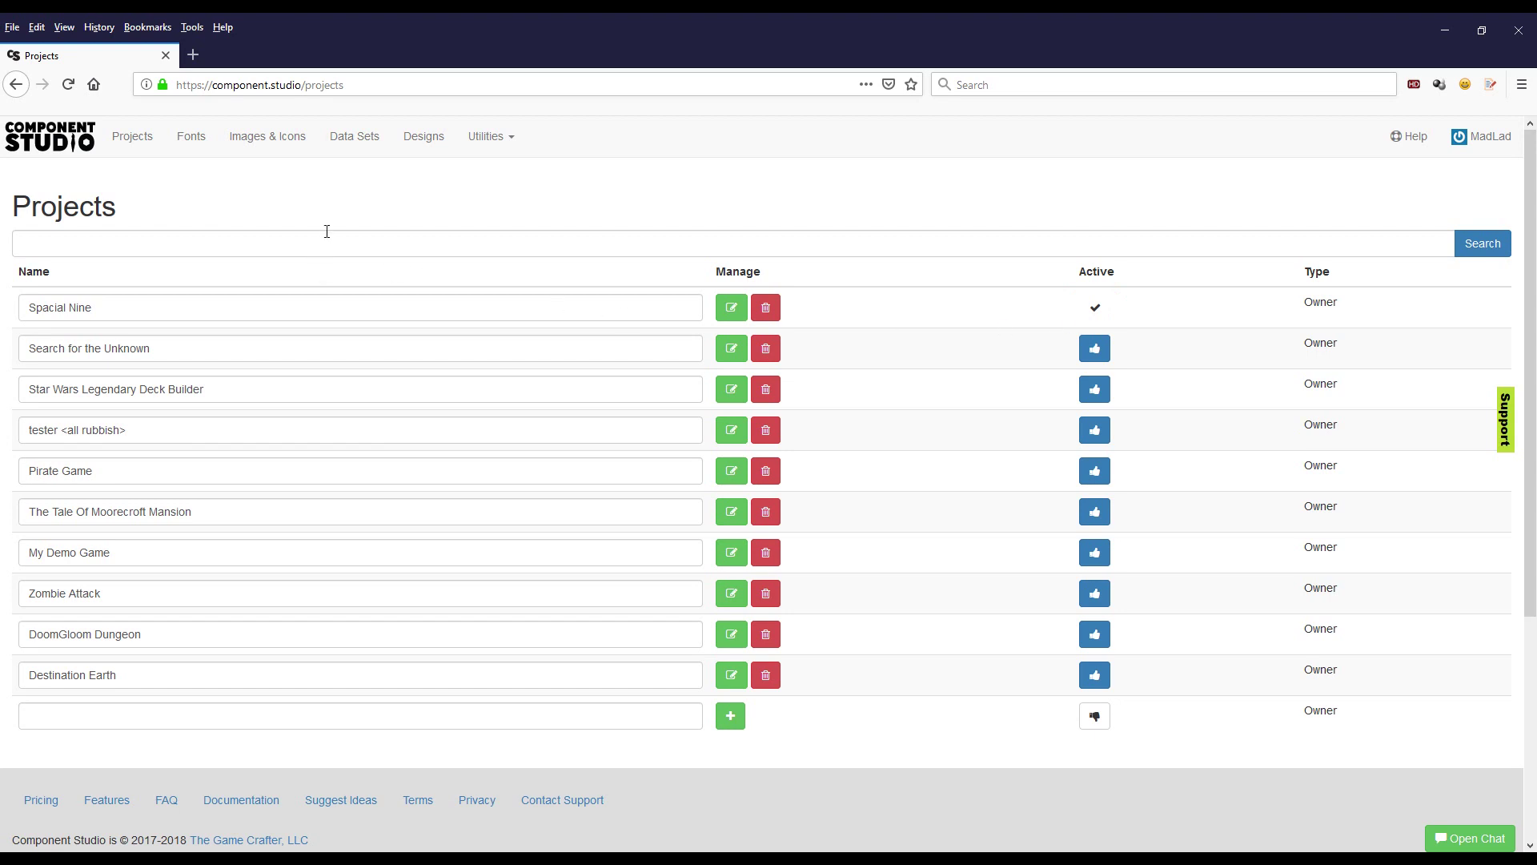
pyautogui.click(357, 141)
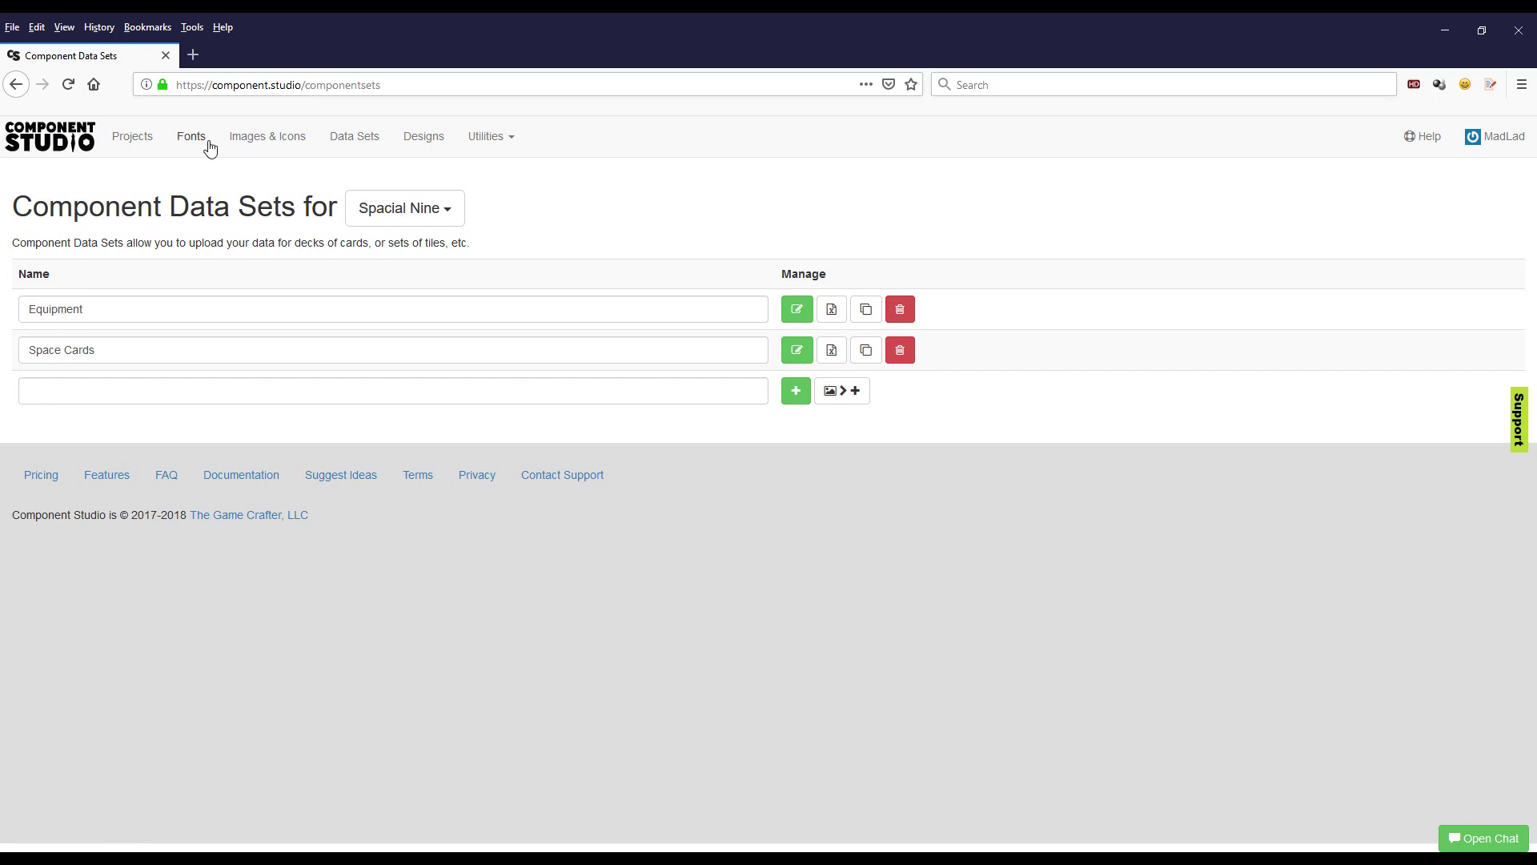
# Step: Clear the active project, browse the component data sets of all projects, and show the available project filters
pyautogui.click(138, 142)
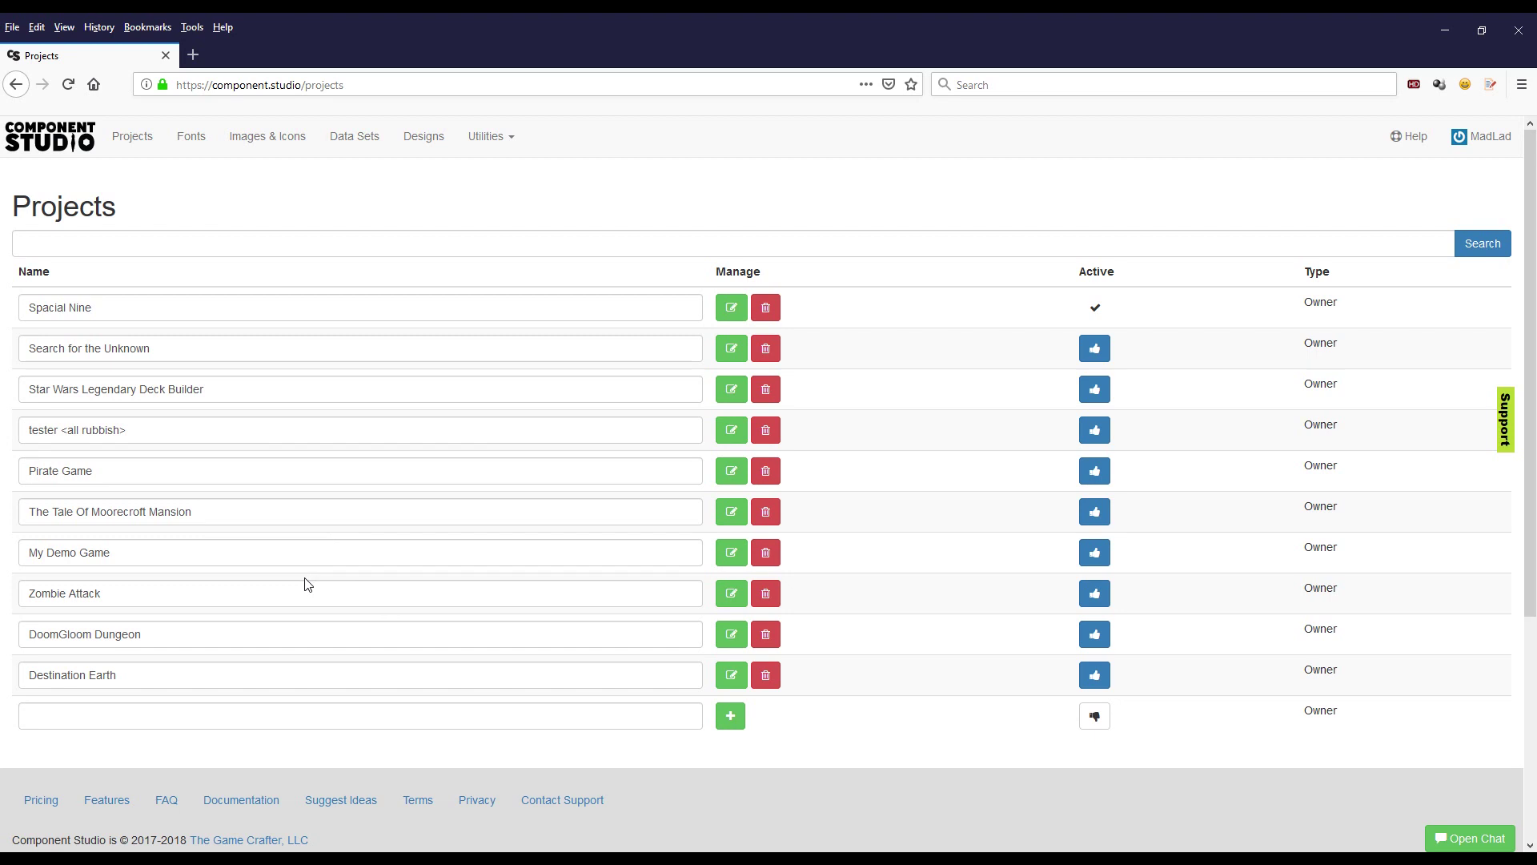
pyautogui.click(63, 556)
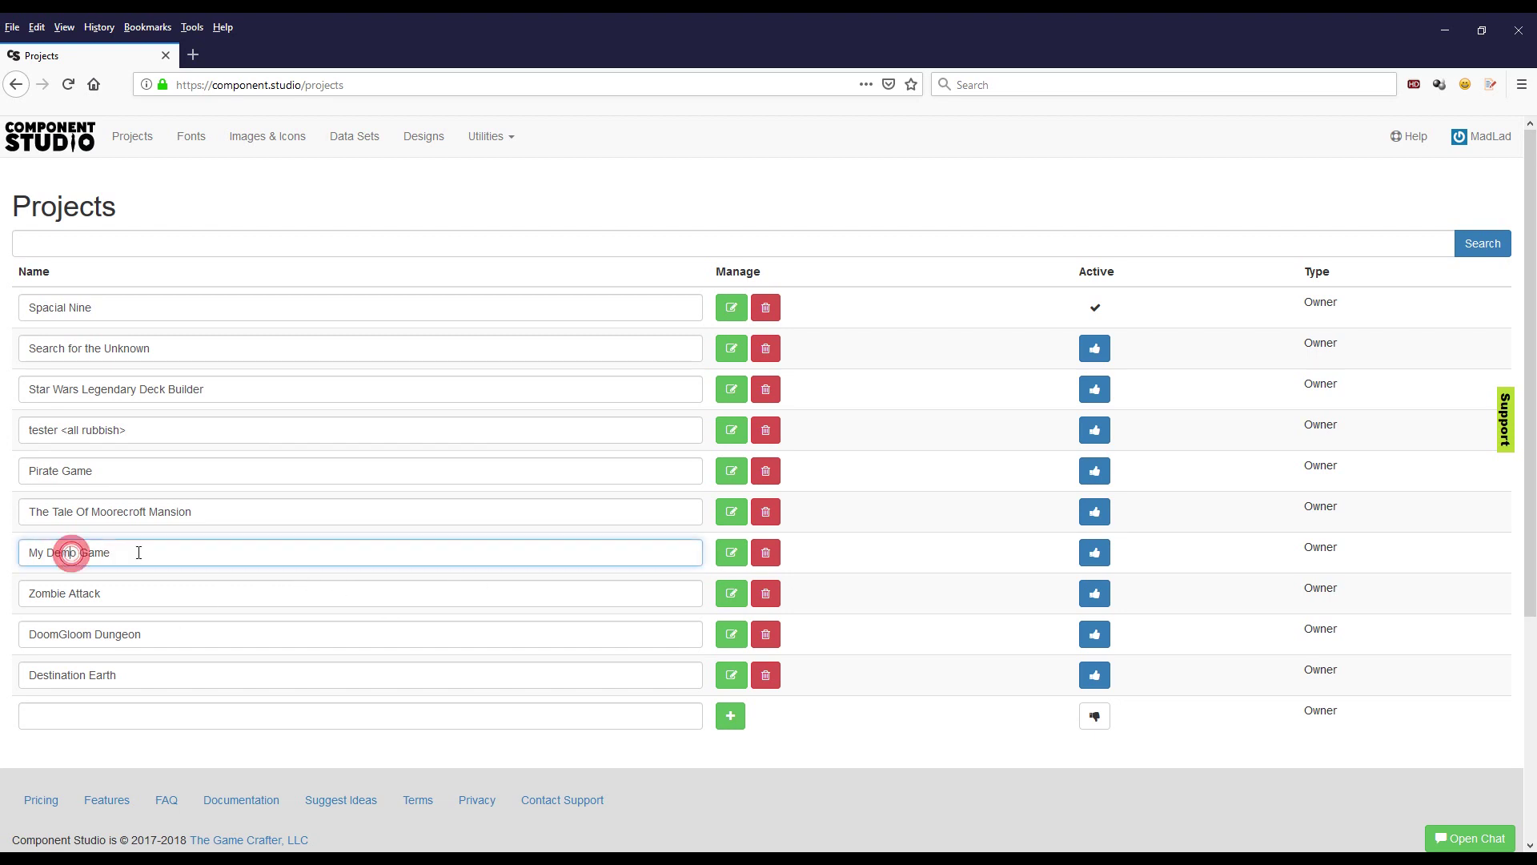
pyautogui.click(1096, 562)
pyautogui.click(1094, 725)
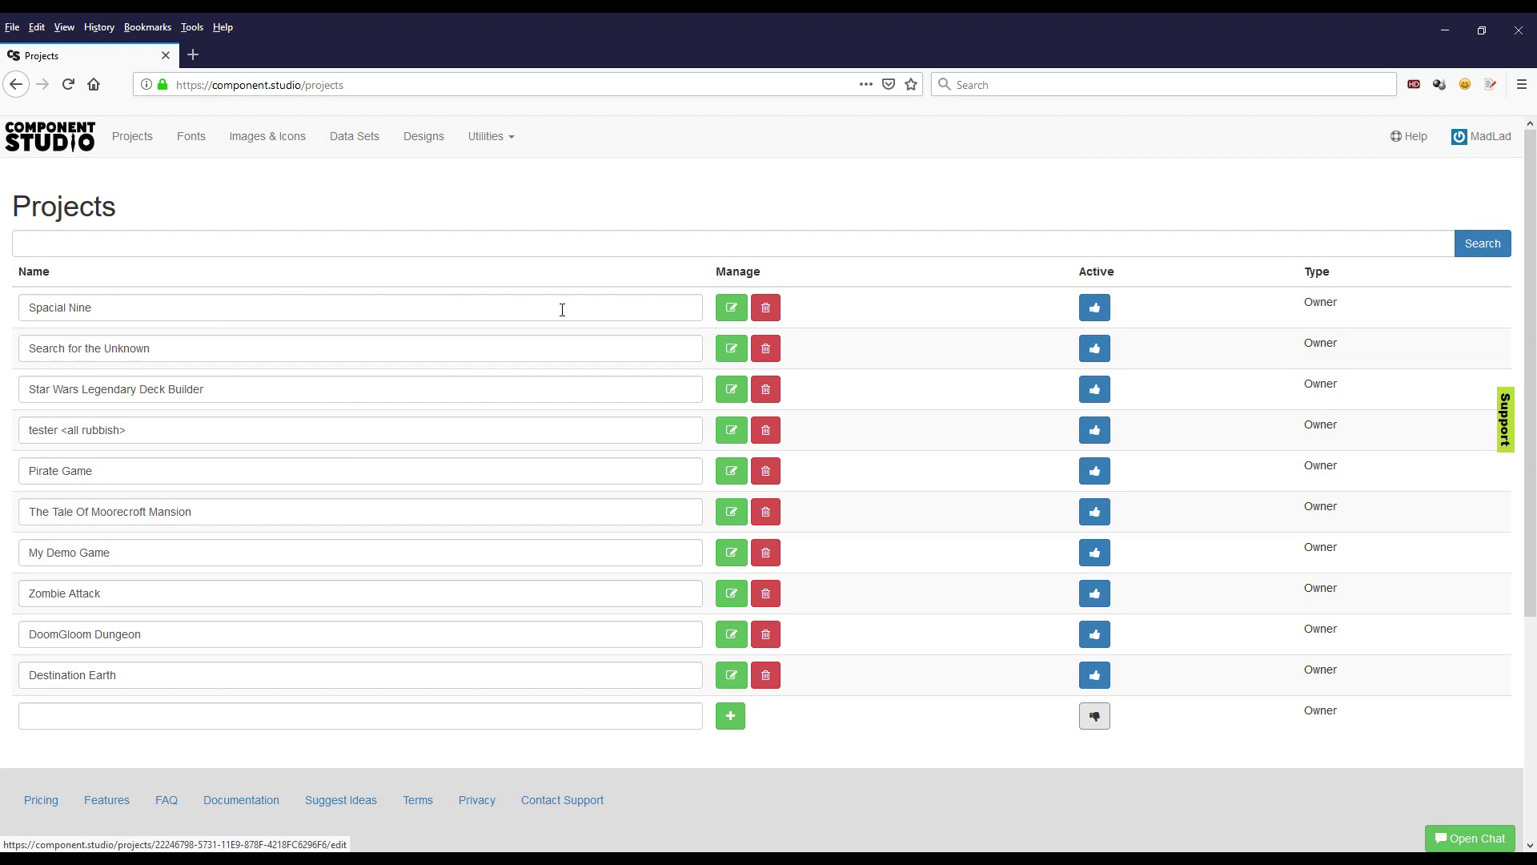
pyautogui.click(350, 141)
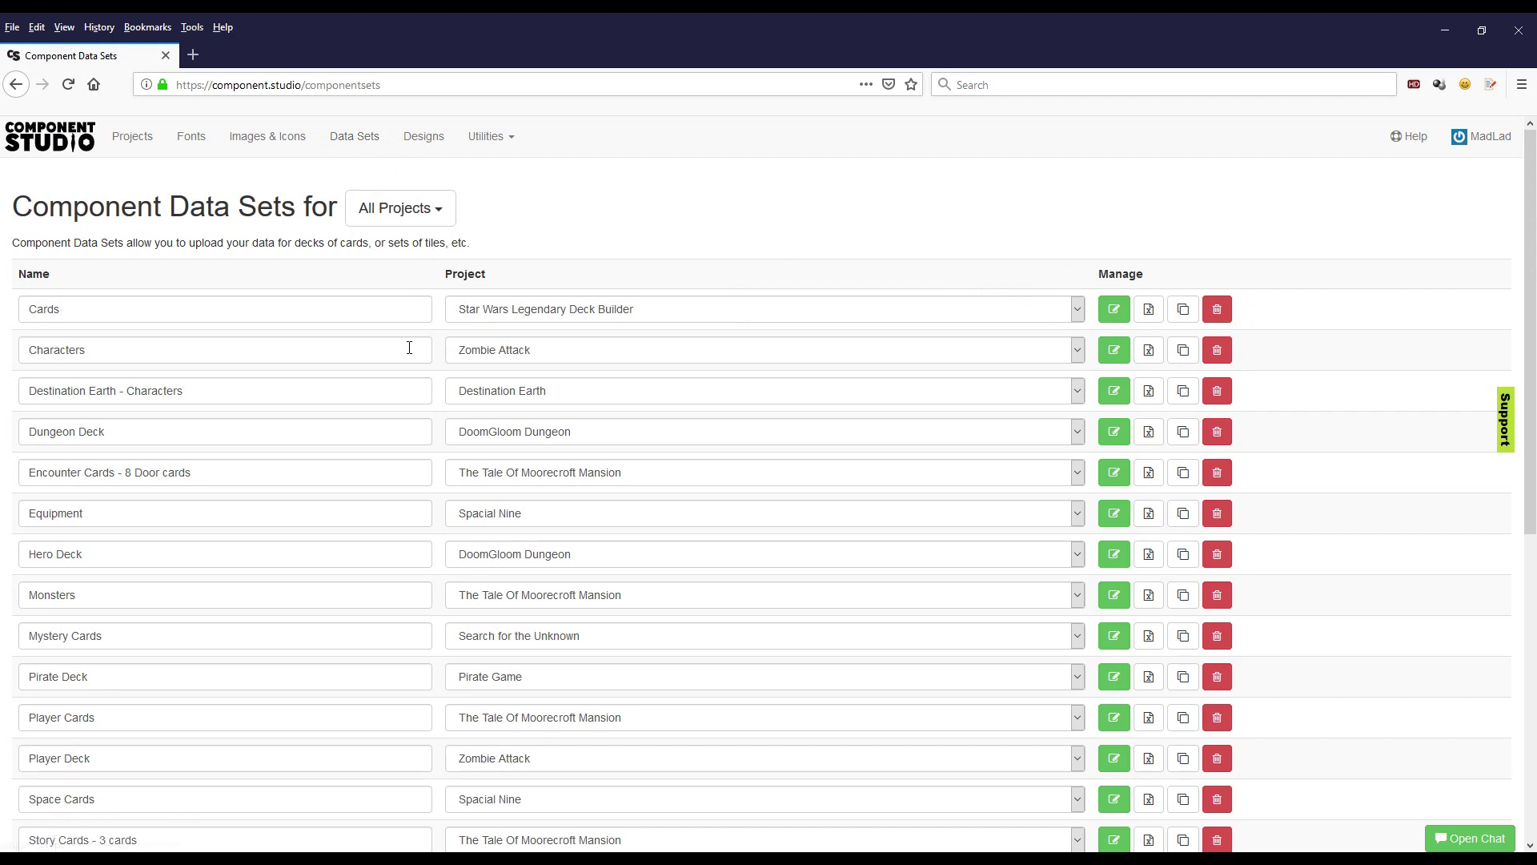
pyautogui.scroll(-5, 409, 352)
pyautogui.scroll(7, 402, 381)
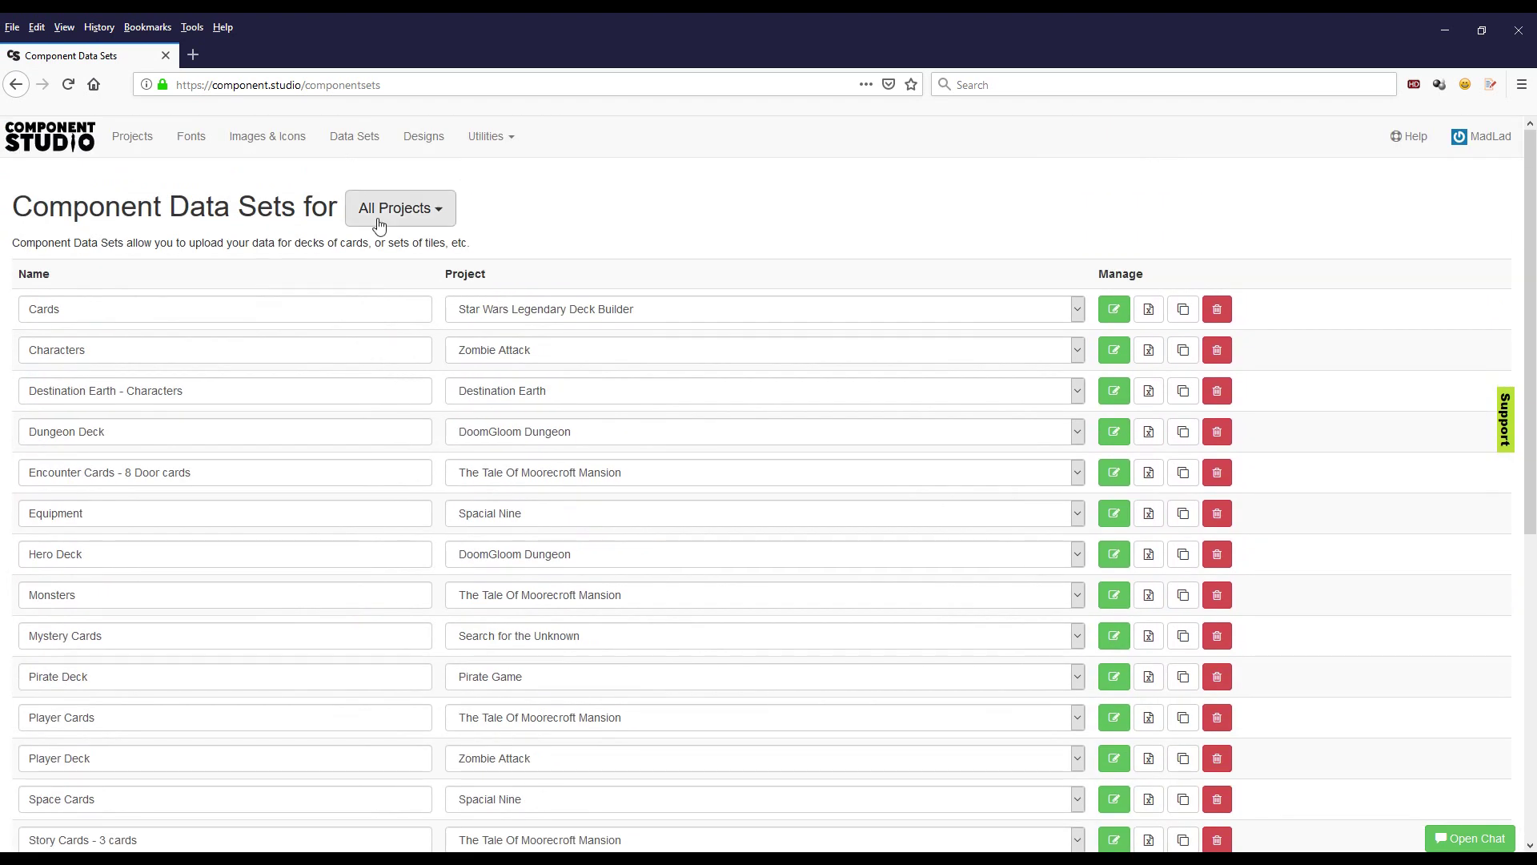
pyautogui.click(406, 215)
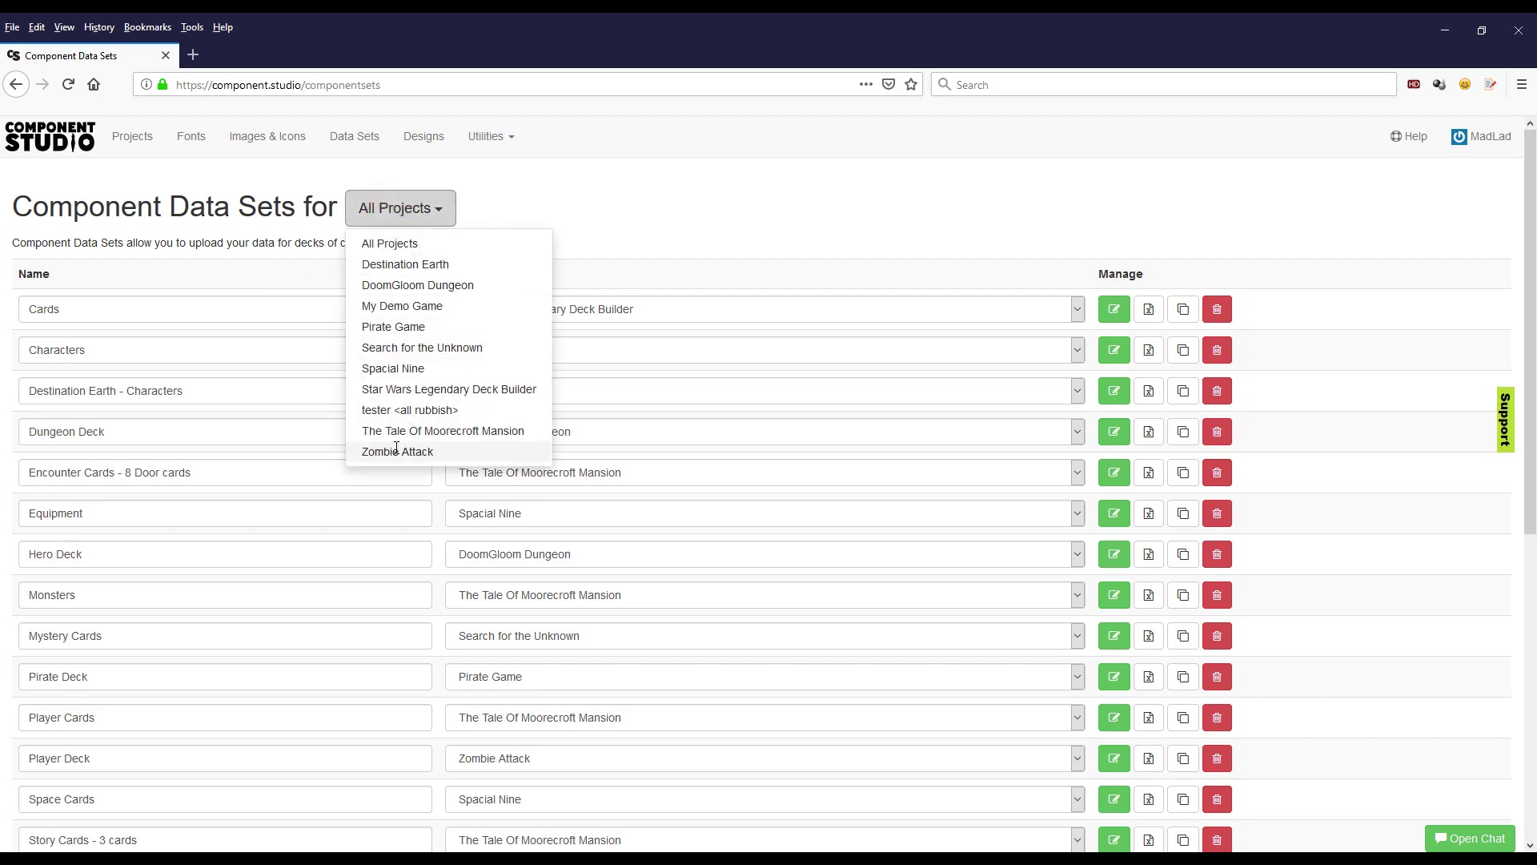
# Step: Return to the project list and set My Demo Game as the active project
pyautogui.click(121, 141)
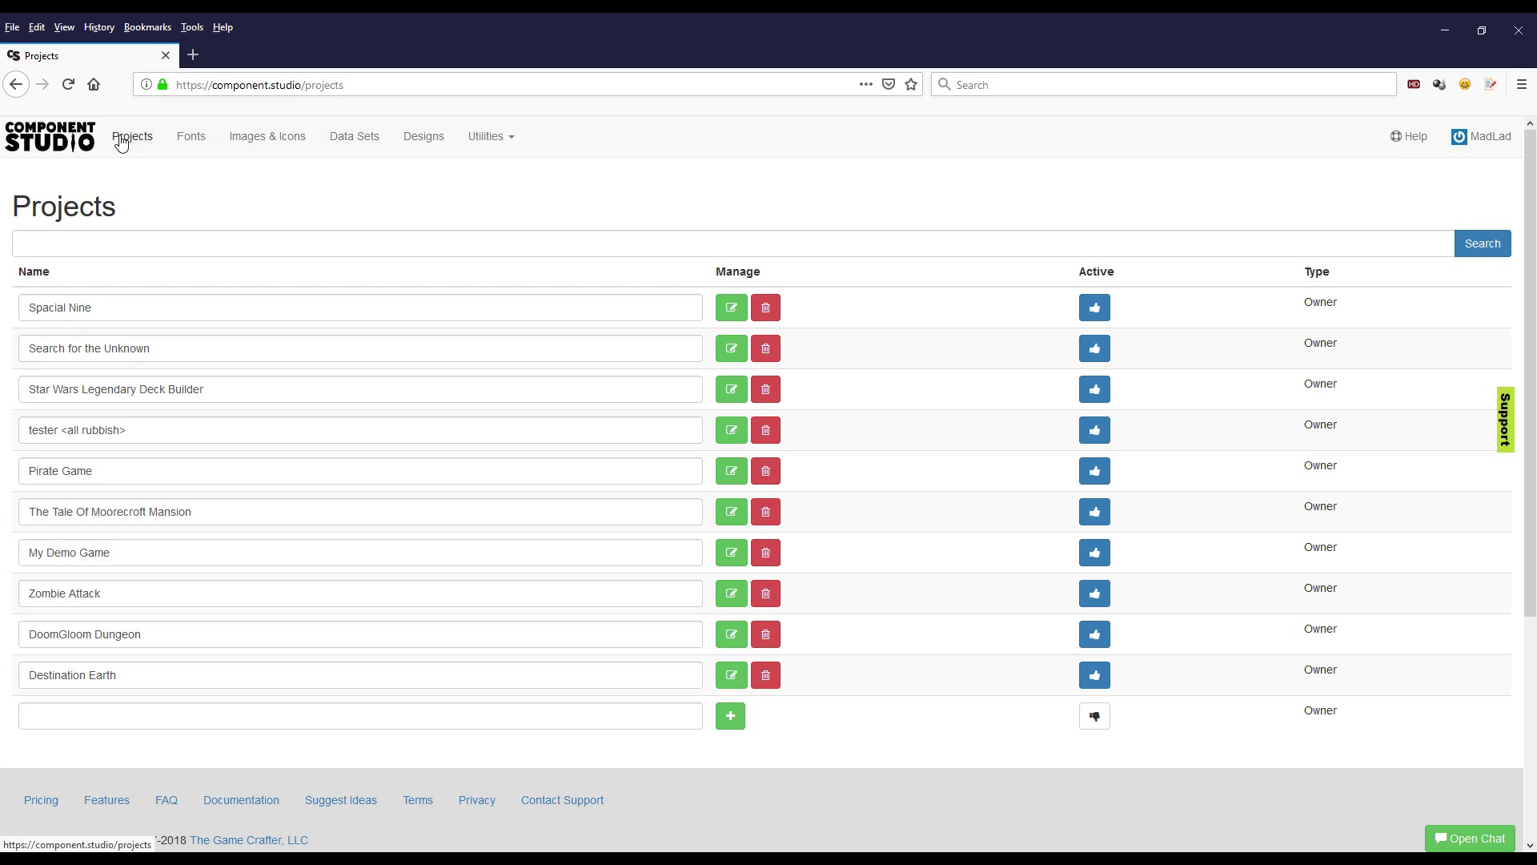
pyautogui.click(305, 551)
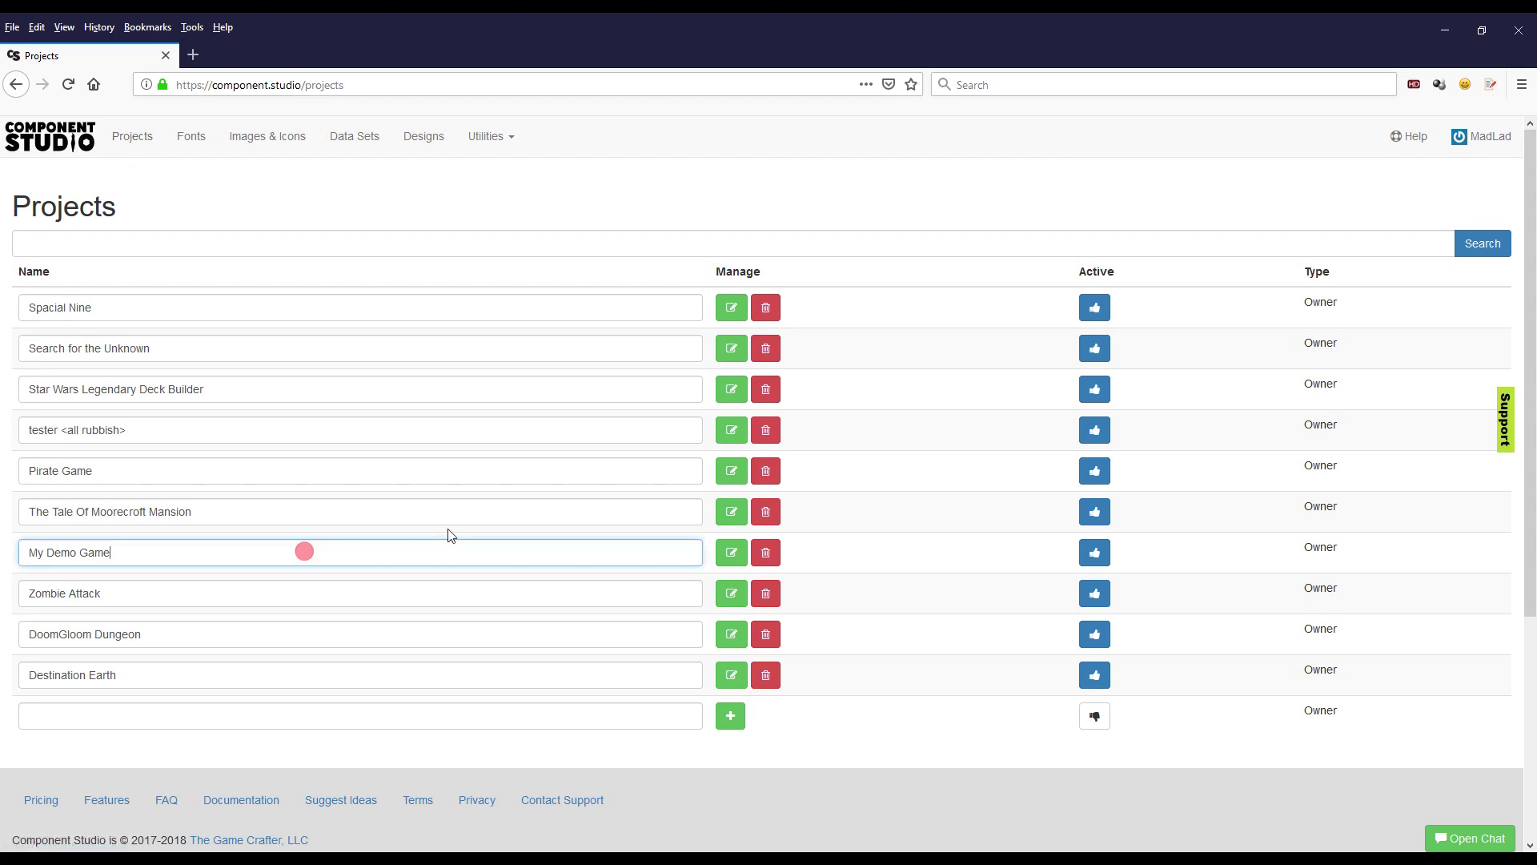
pyautogui.click(1093, 556)
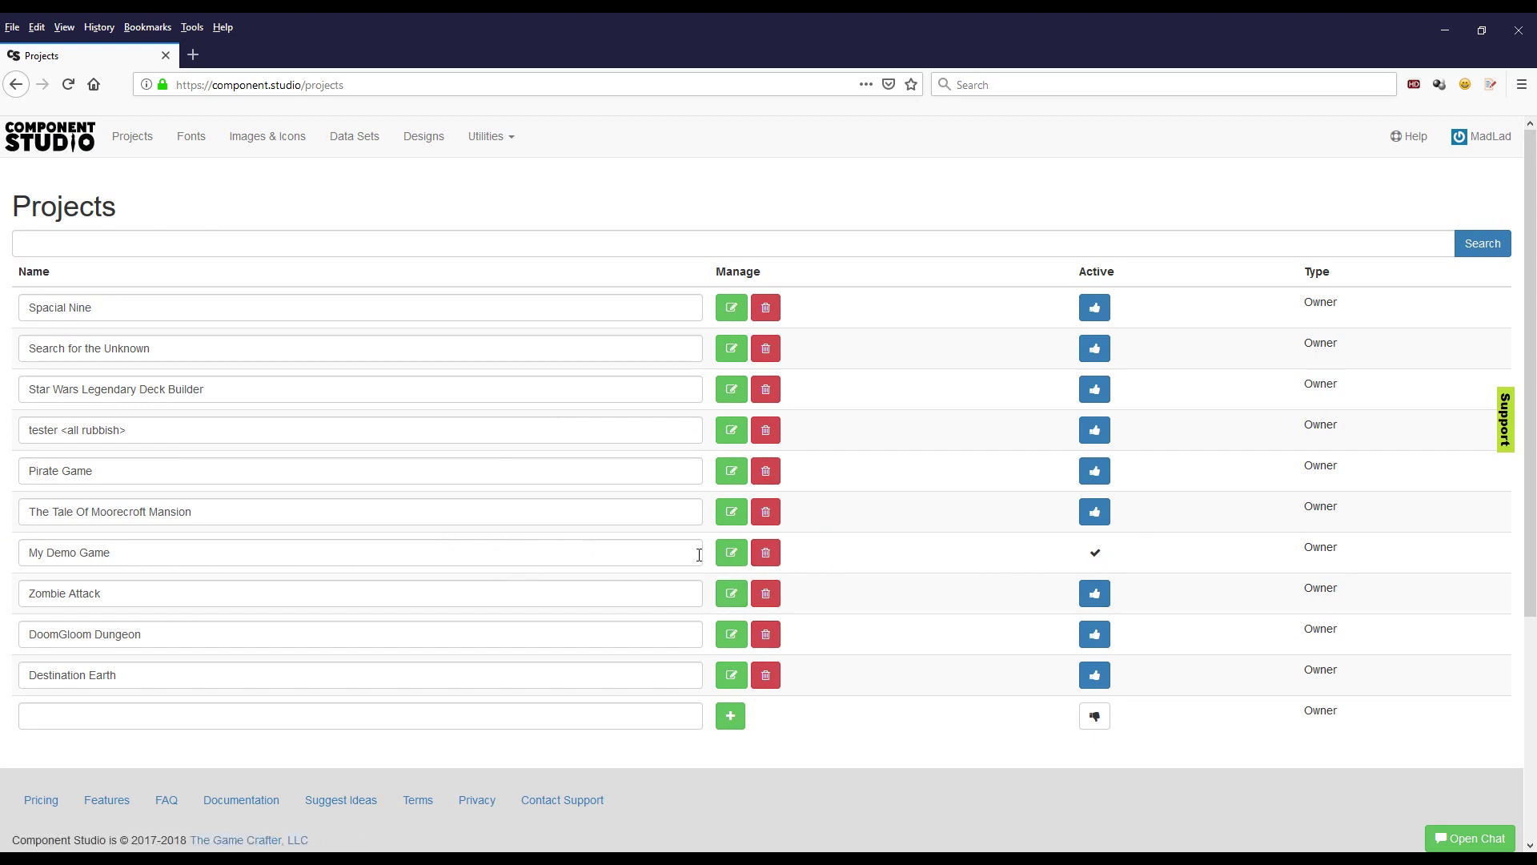
# Step: Open My Demo Game for editing and enter the project notes "This is a demo for Component Studio."
pyautogui.click(731, 554)
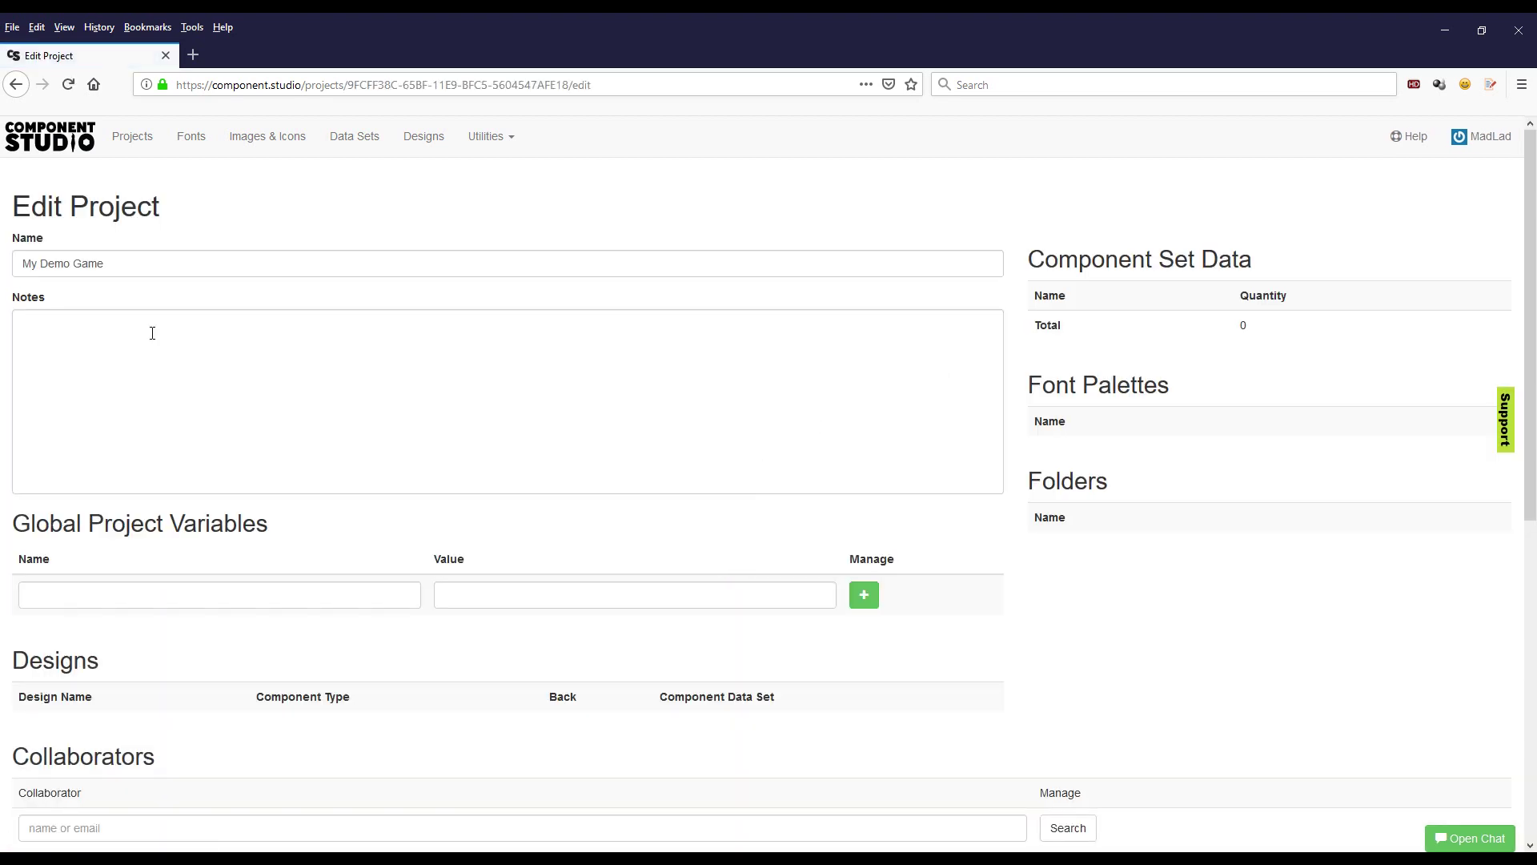
pyautogui.click(125, 265)
pyautogui.click(134, 349)
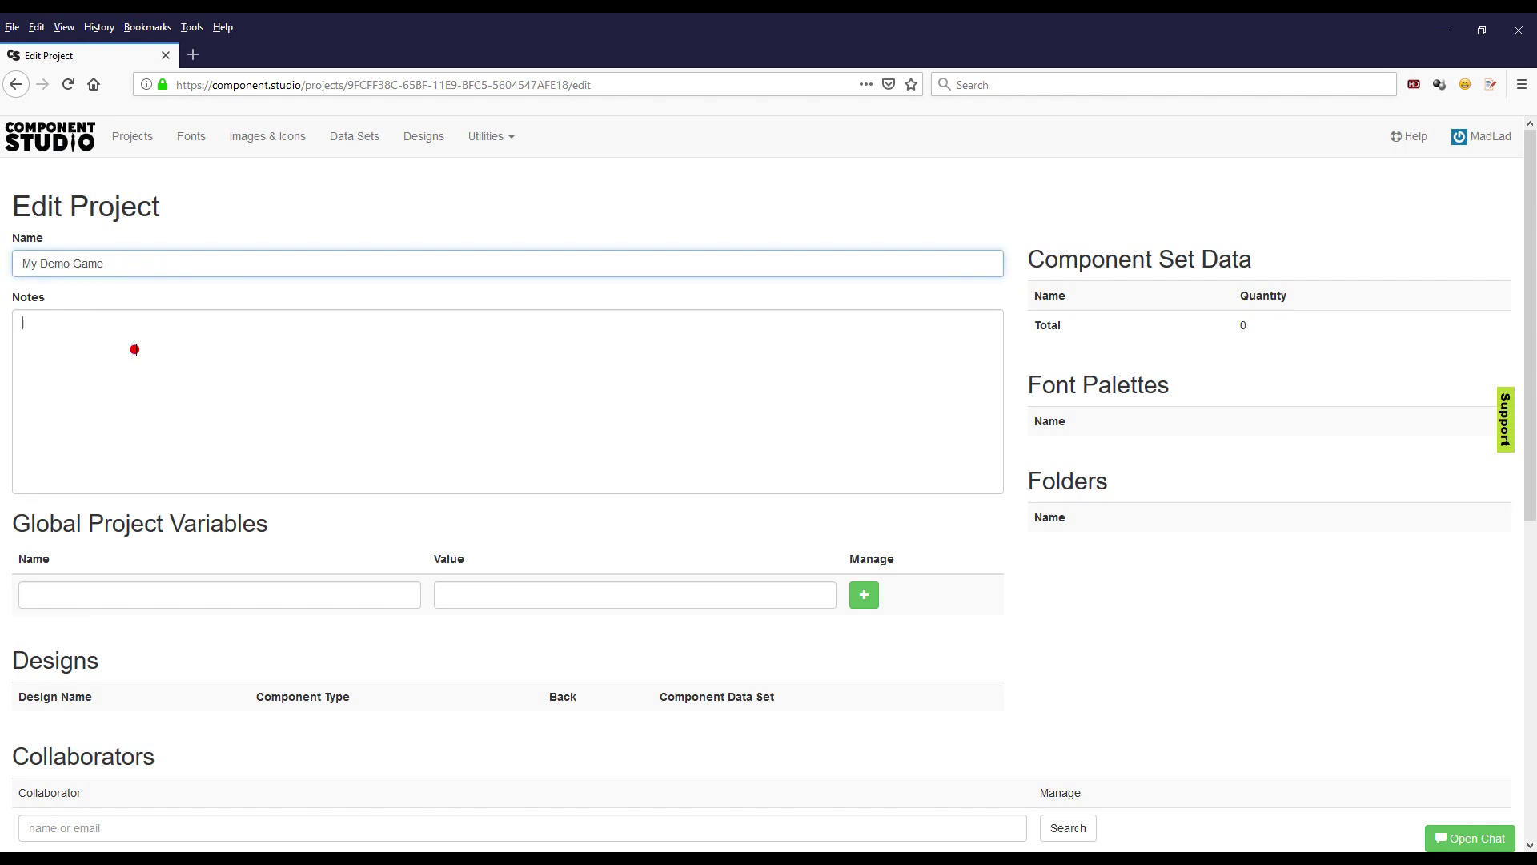
pyautogui.write('Thi')
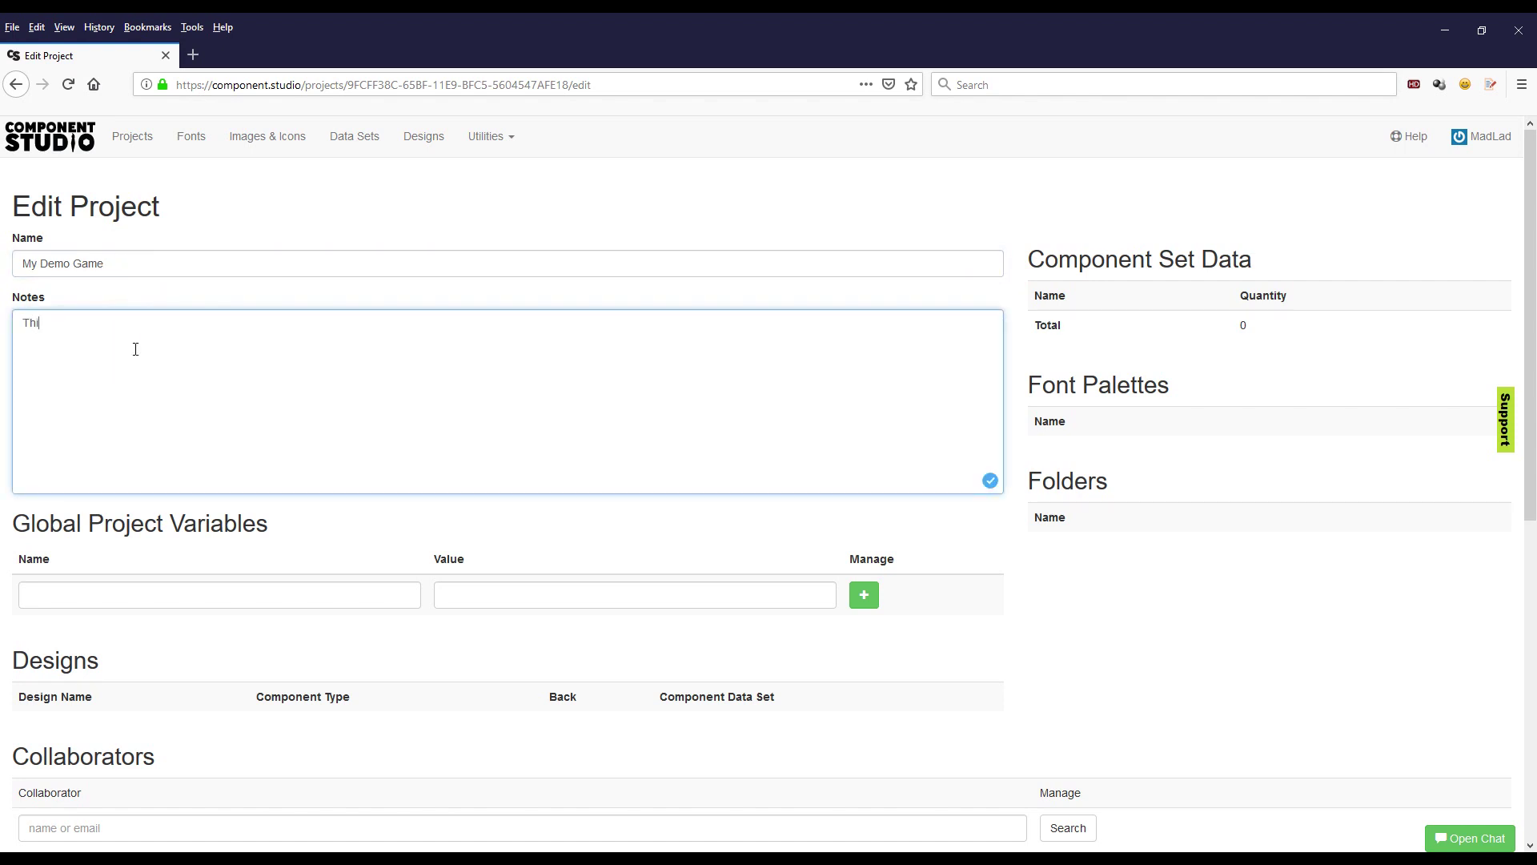
pyautogui.write('s is a demo for Component Stu')
pyautogui.press('BackSpace')
pyautogui.write('dio.')
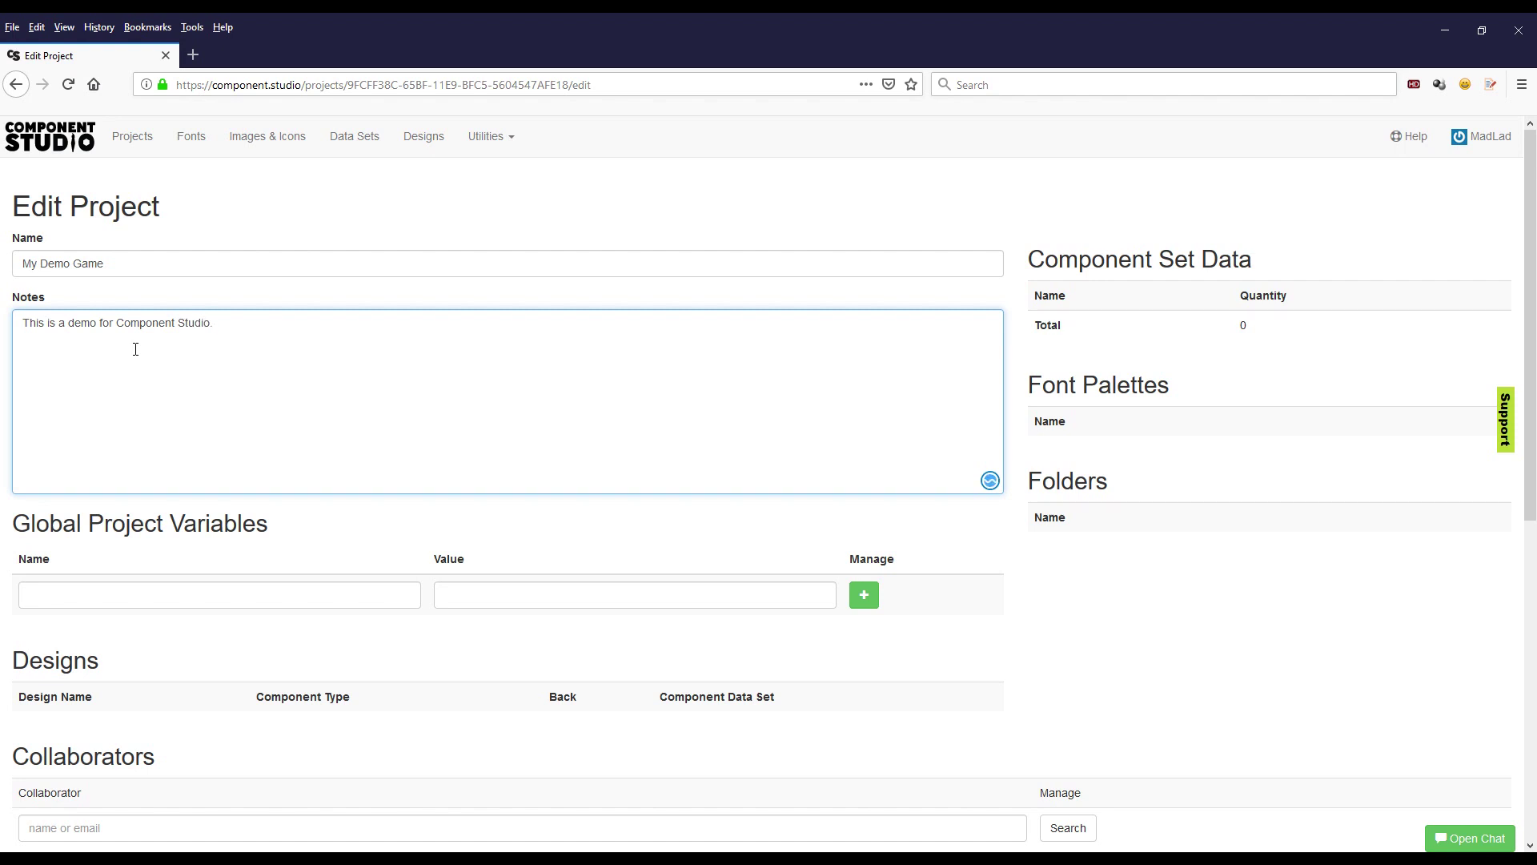
# Step: Examine the project's global variables, designs, collaborators and ownership transfer sections, and return to the project list
pyautogui.scroll(-2, 135, 349)
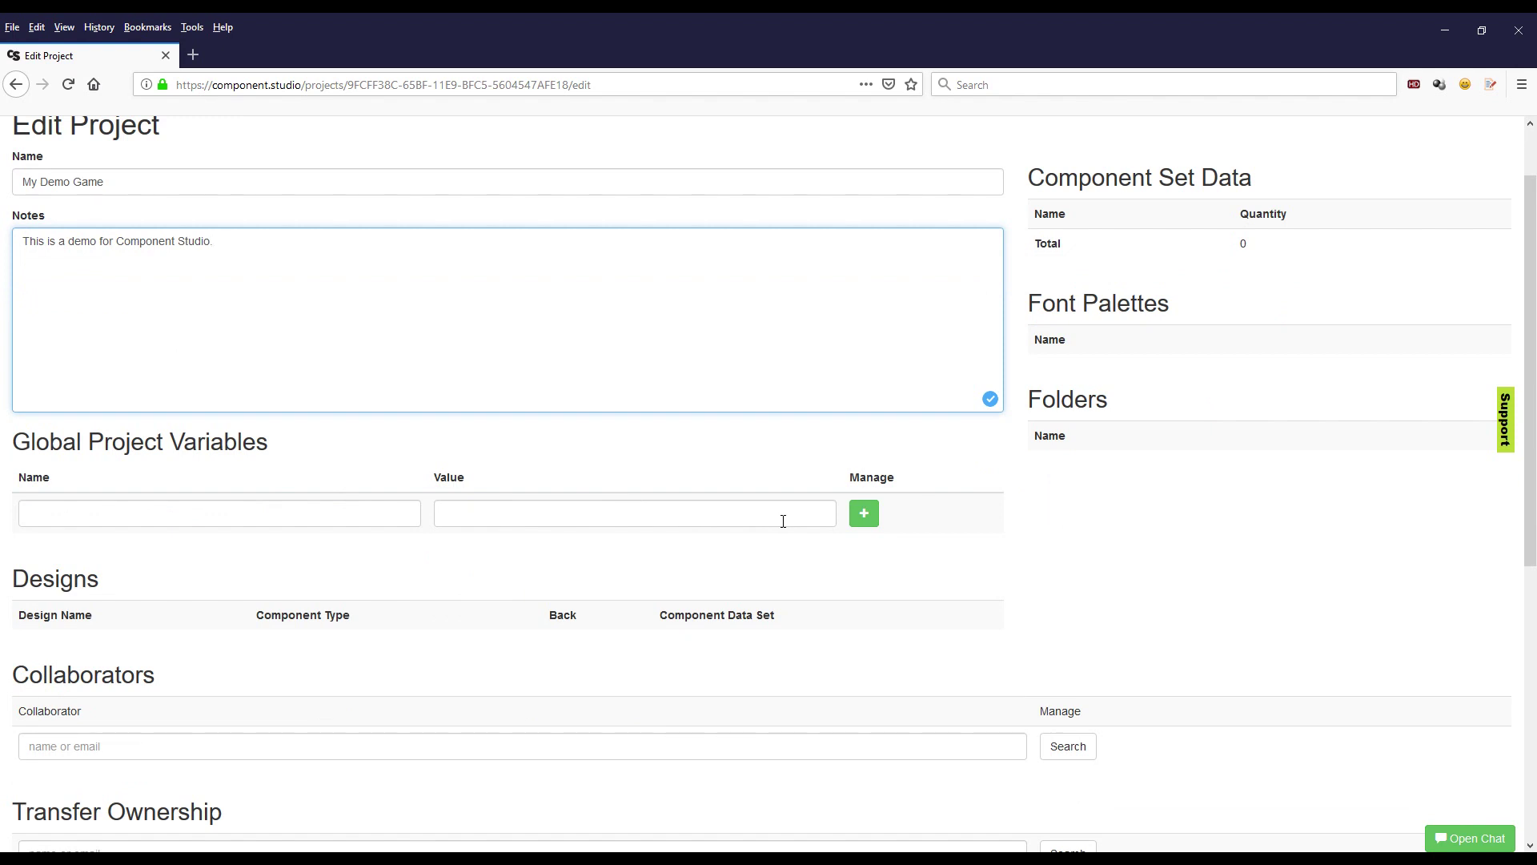
pyautogui.scroll(-2, 769, 507)
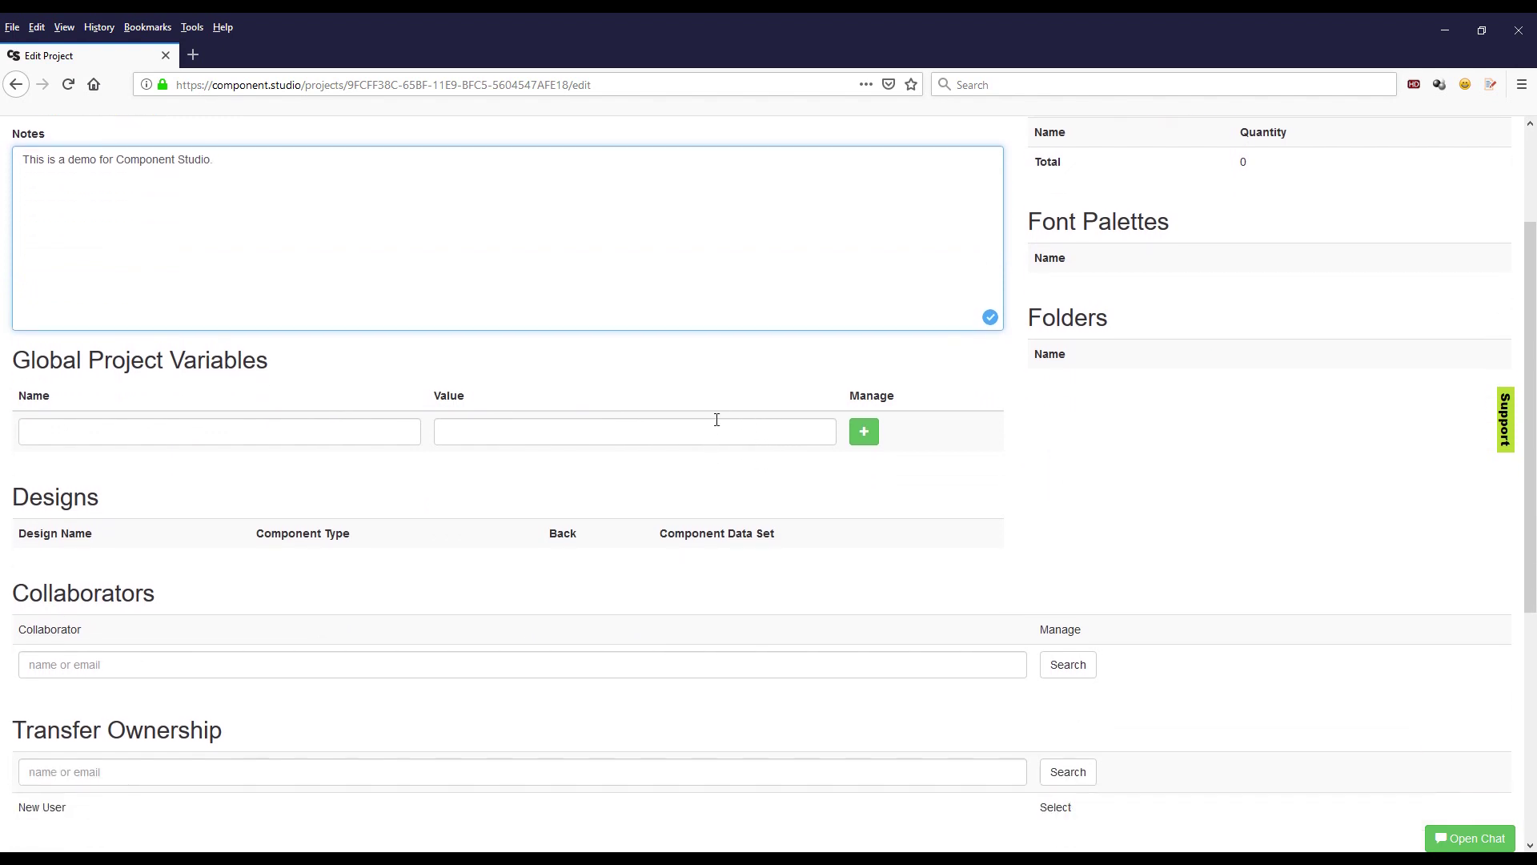
pyautogui.scroll(-2, 726, 408)
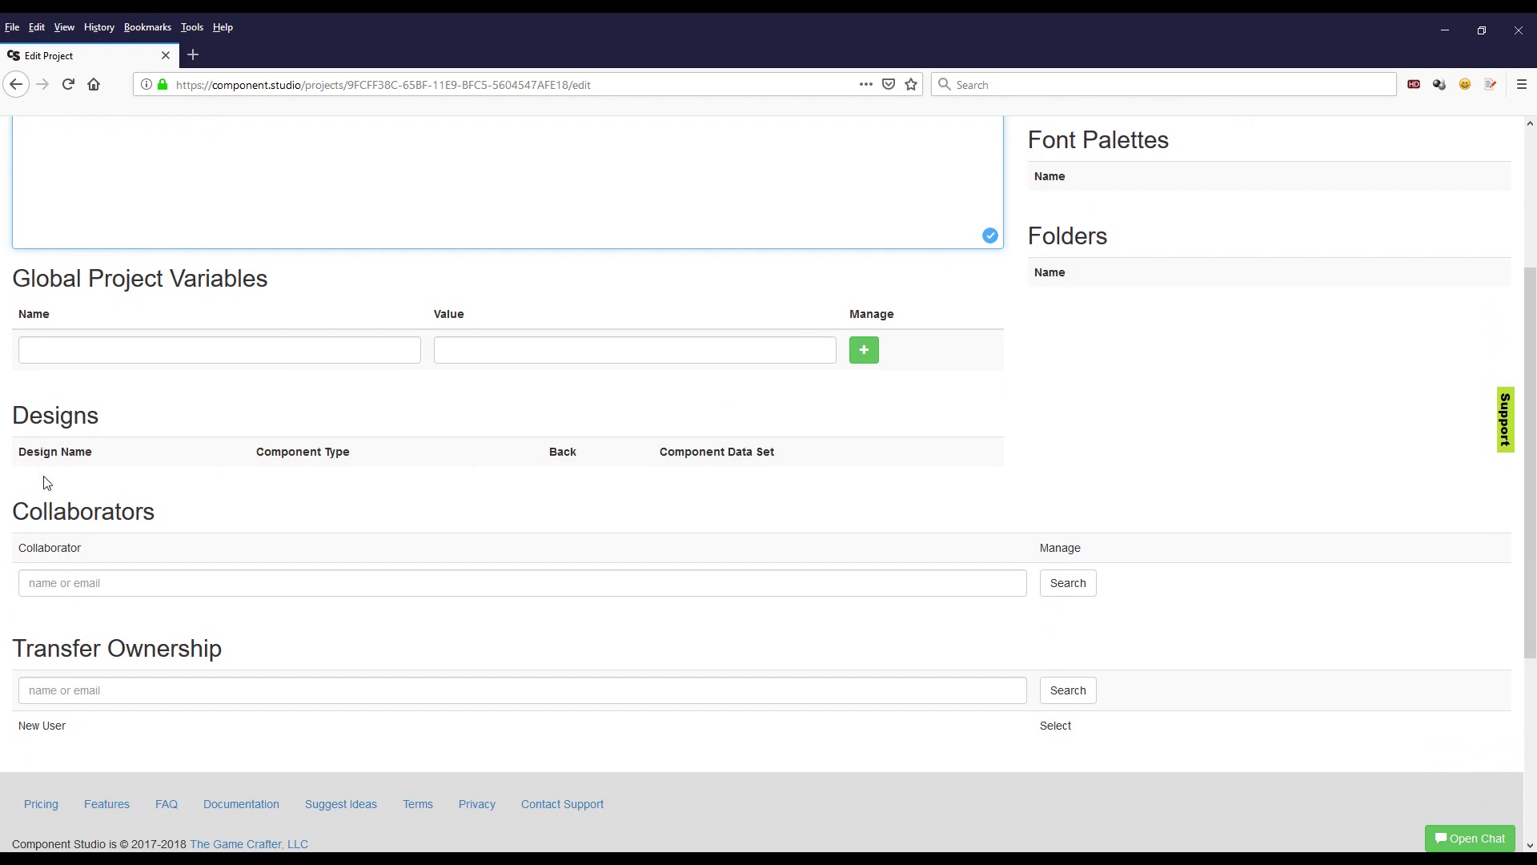
pyautogui.moveTo(52, 480); pyautogui.dragTo(54, 503)
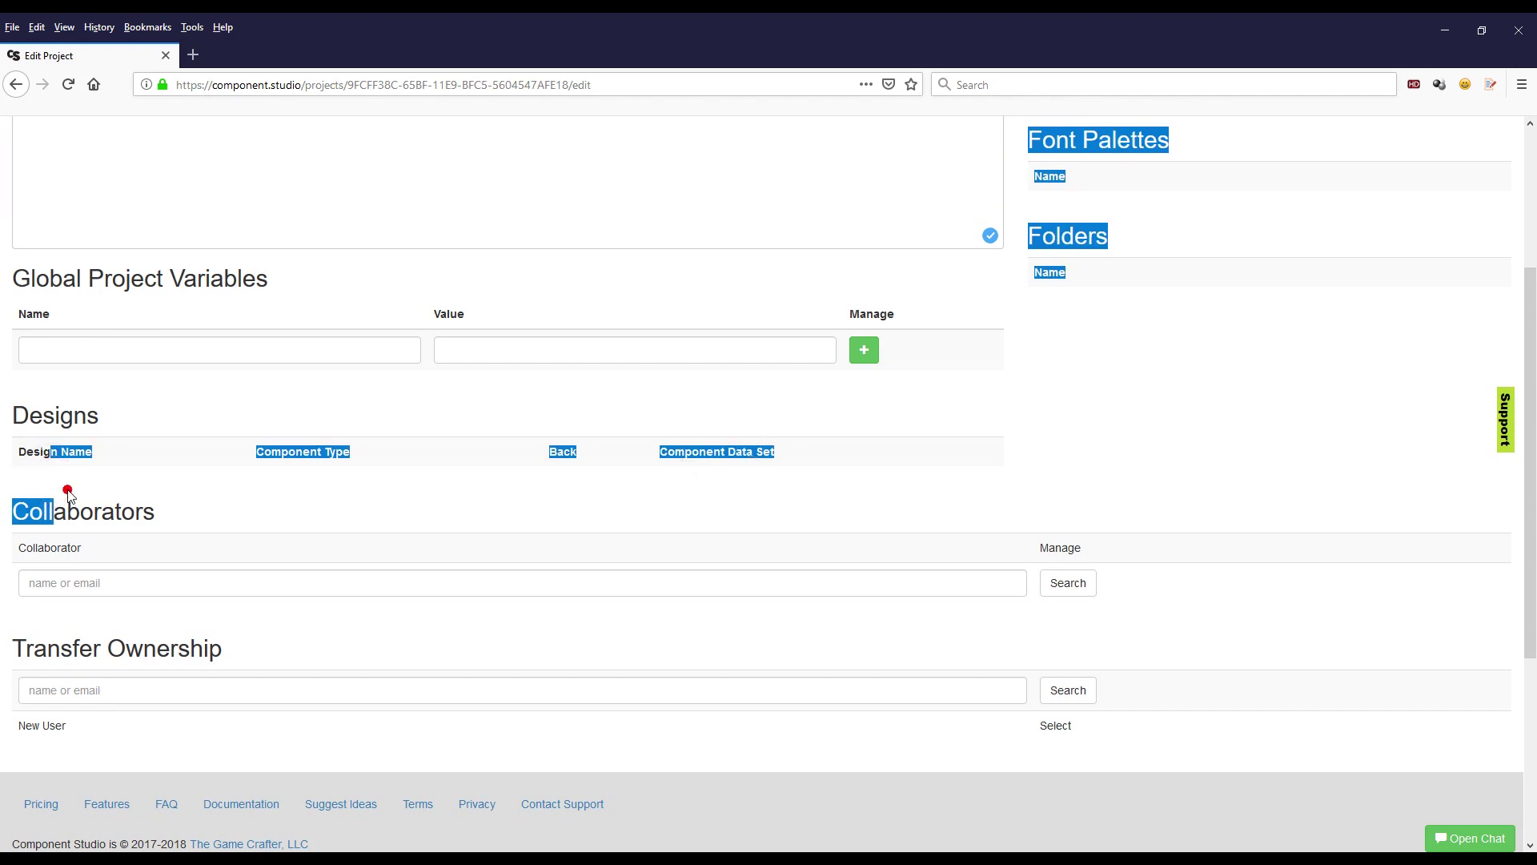
pyautogui.click(64, 489)
pyautogui.click(35, 463)
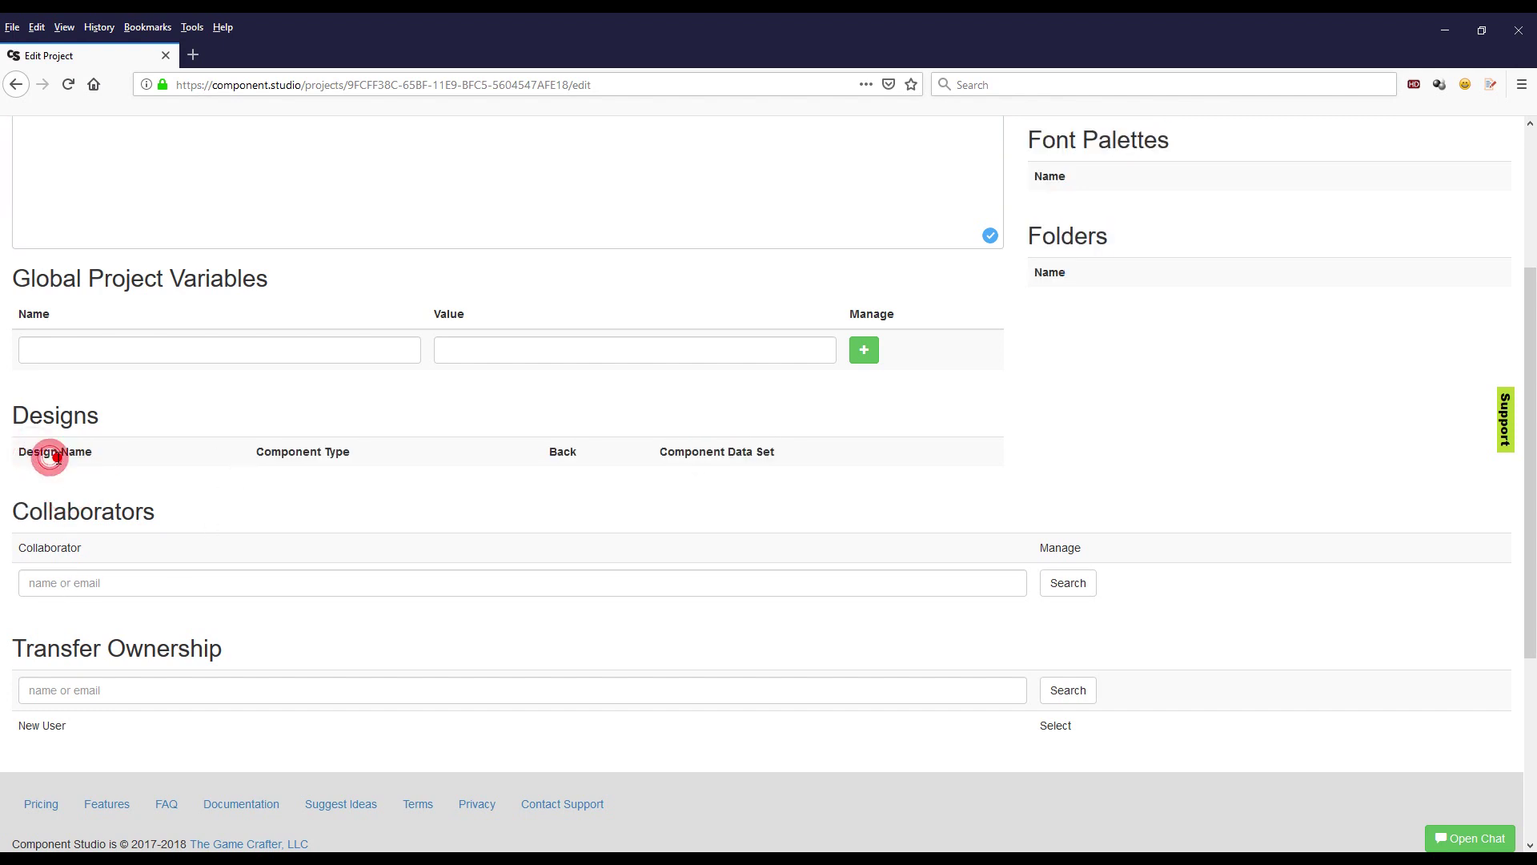
pyautogui.click(75, 582)
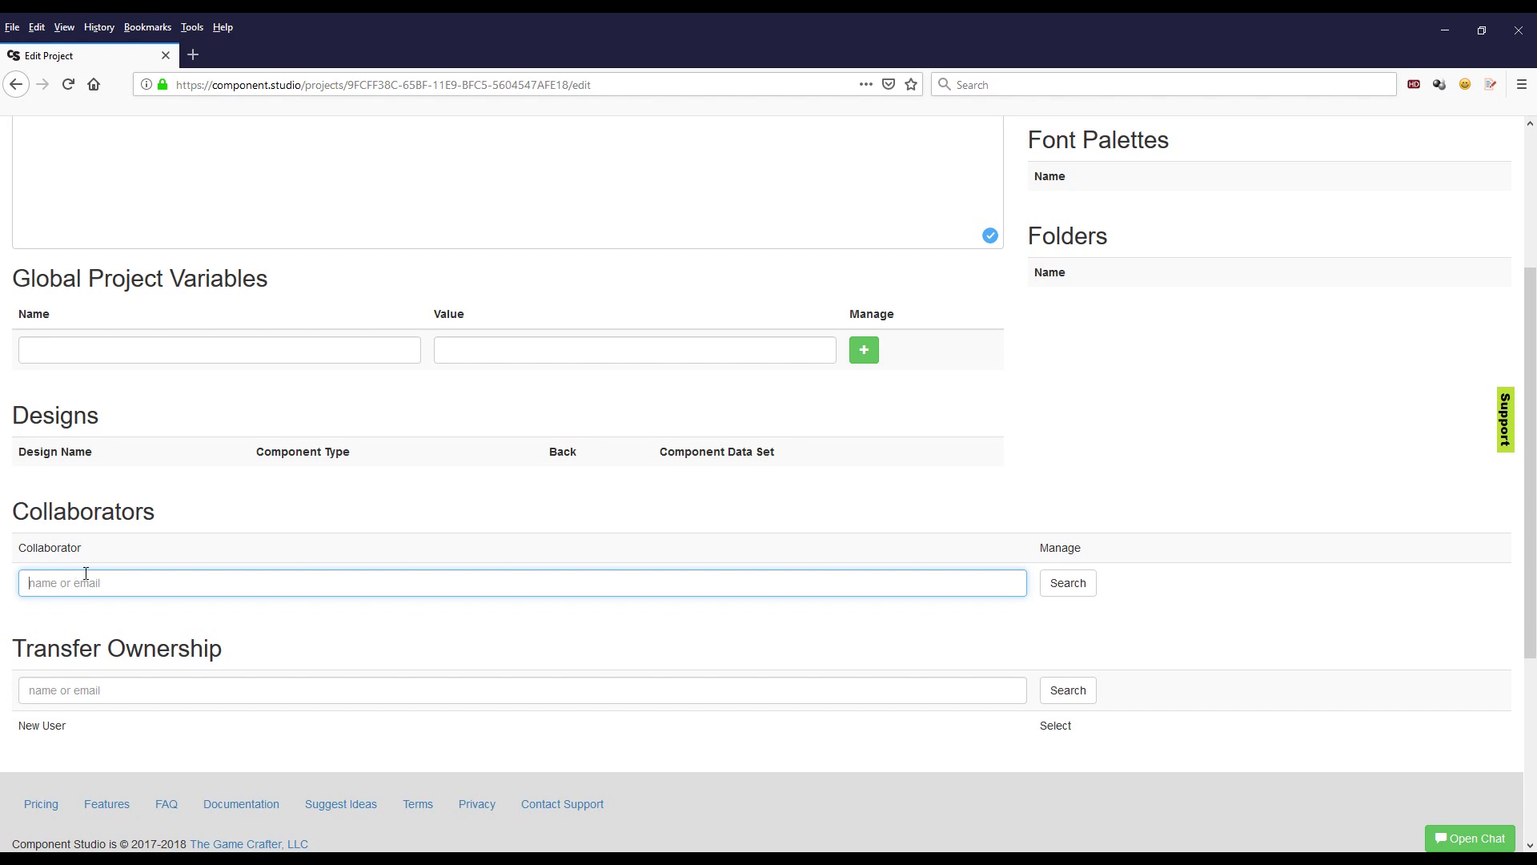
pyautogui.scroll(-2, 105, 556)
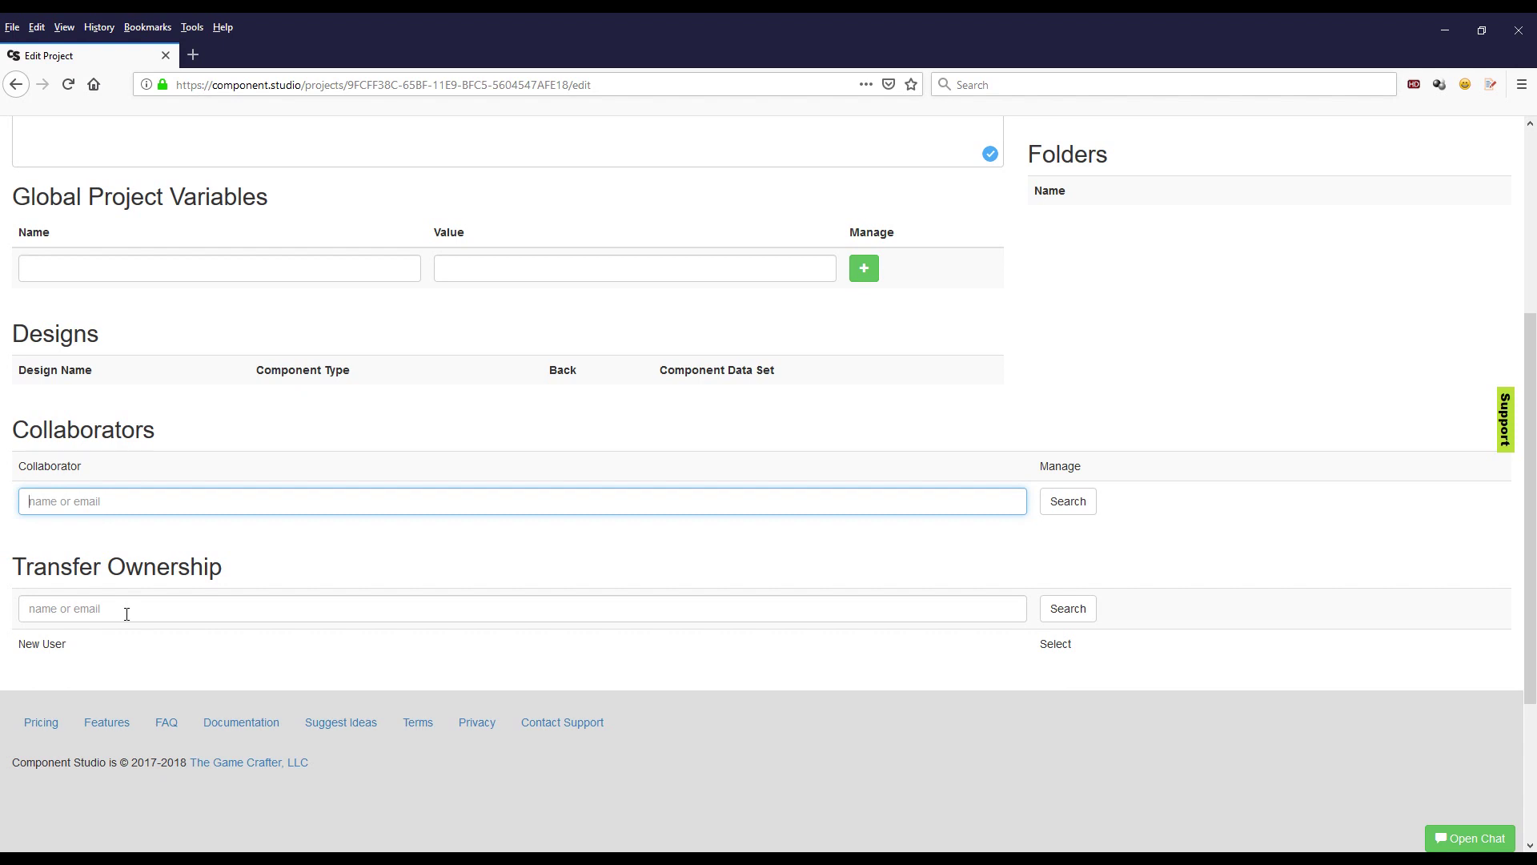
pyautogui.click(125, 612)
pyautogui.click(80, 484)
pyautogui.click(103, 600)
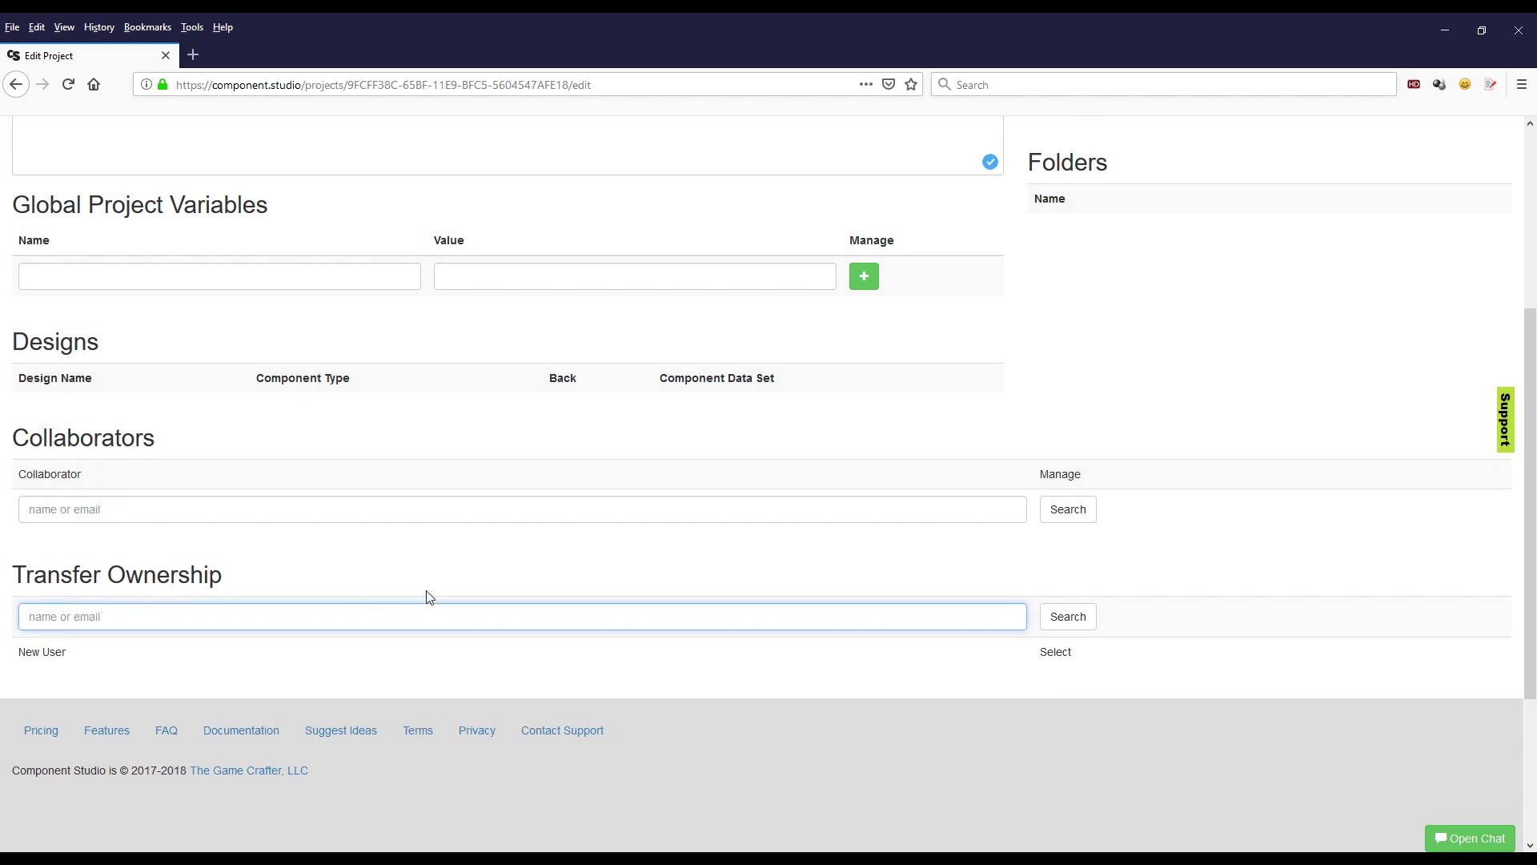
pyautogui.scroll(5, 518, 590)
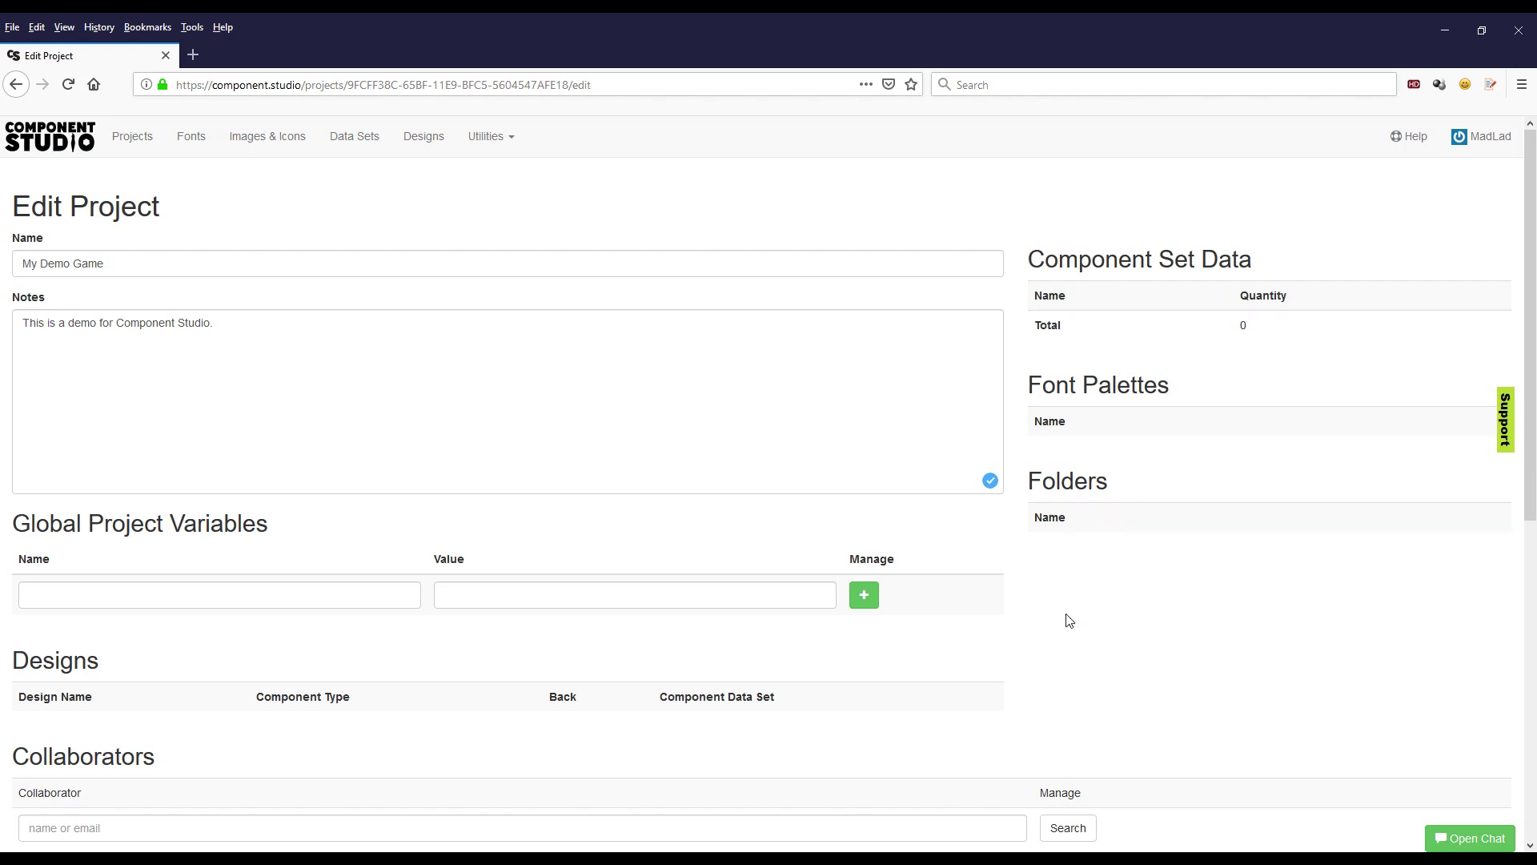
pyautogui.scroll(-5, 1064, 621)
pyautogui.scroll(5, 1076, 616)
pyautogui.click(141, 145)
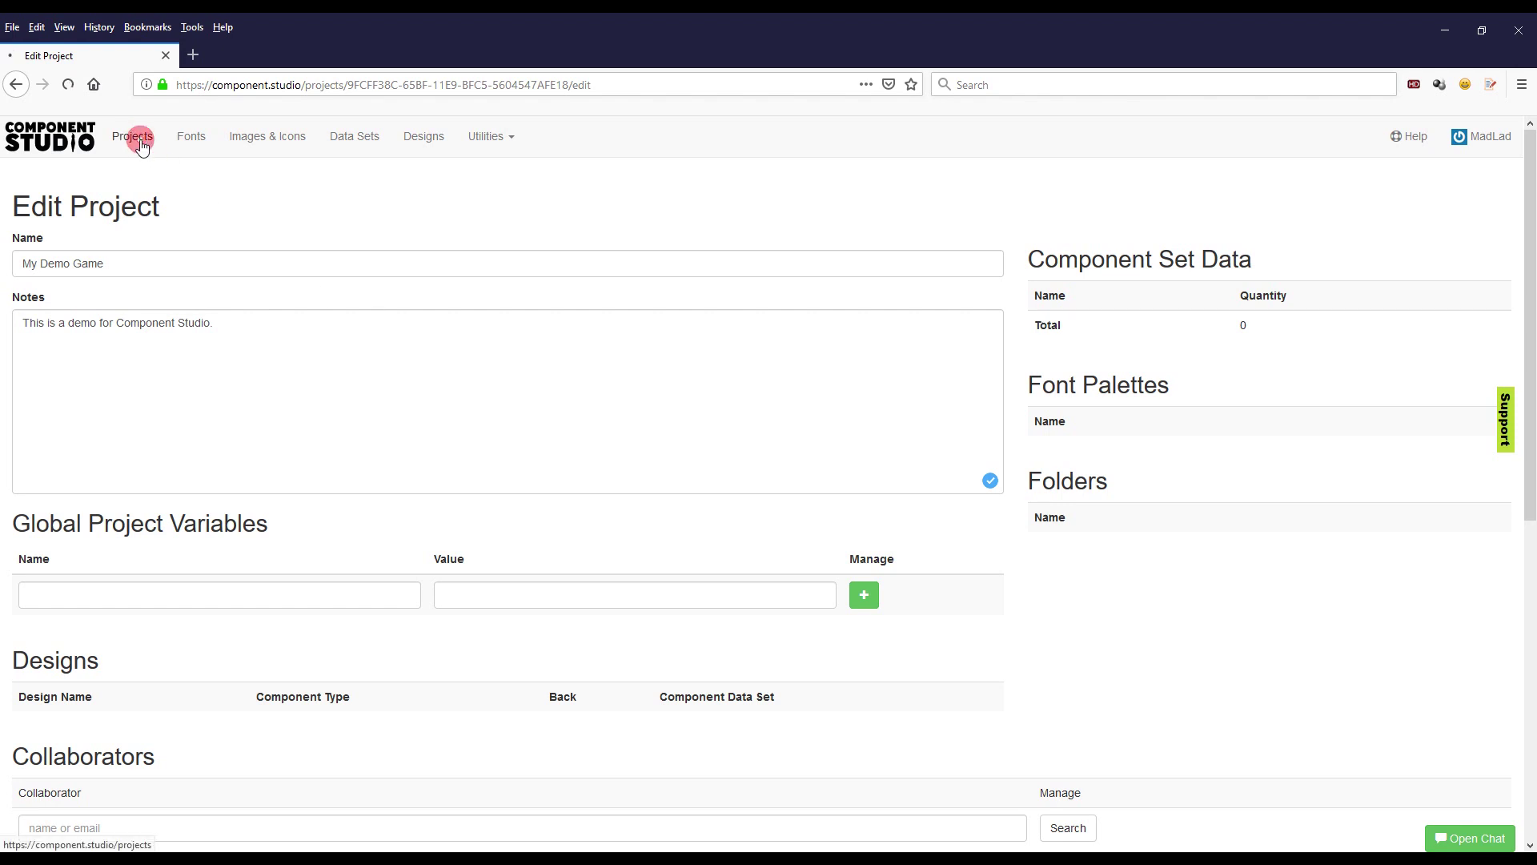